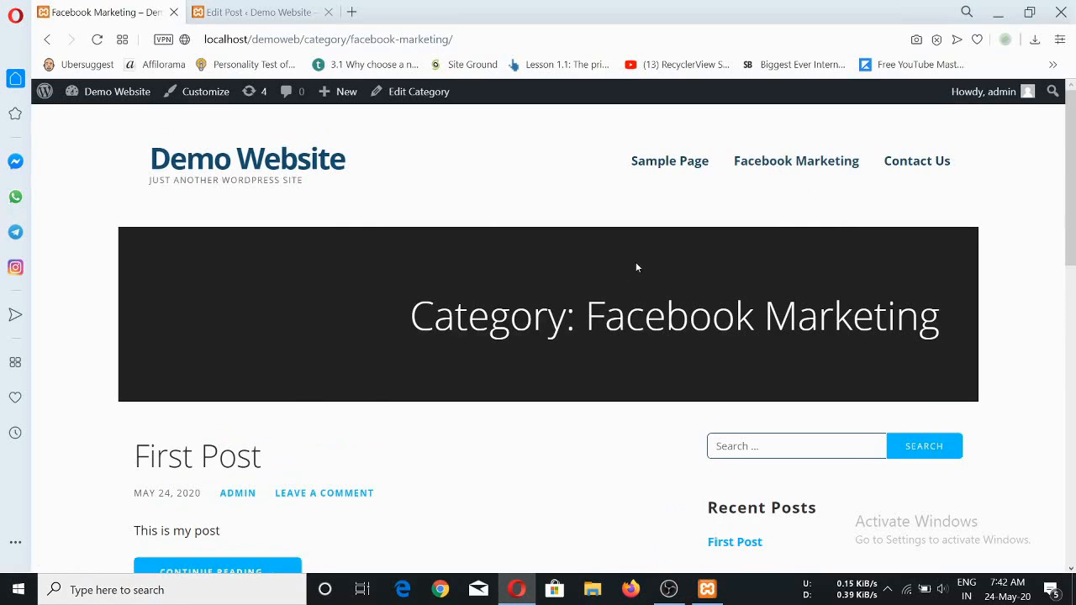
Open the full First Post entry from the Facebook Marketing category page.
scroll(149, 413, "down", 2)
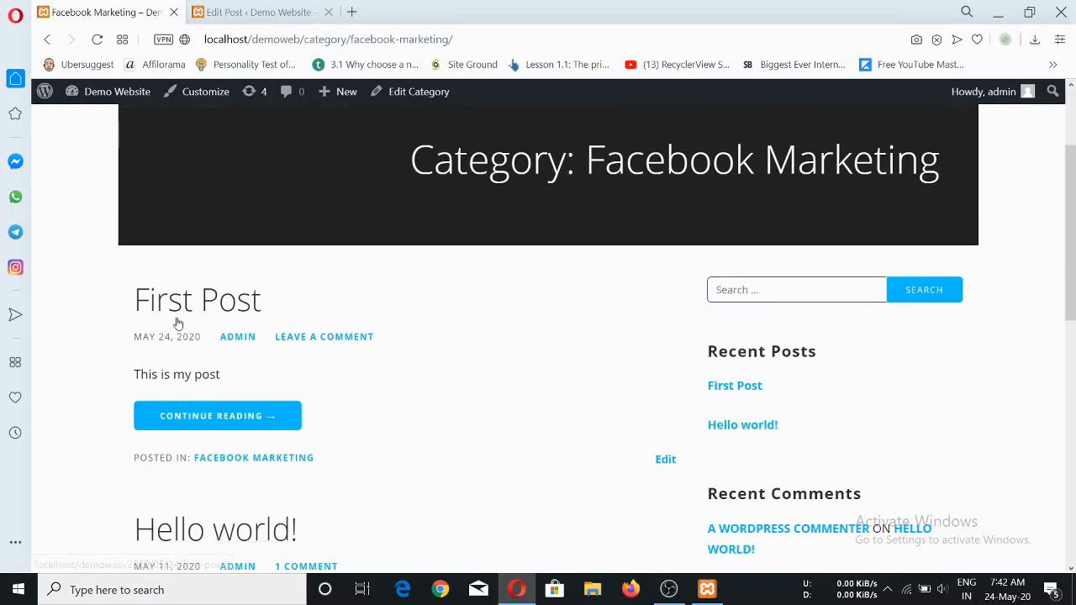
left_click(224, 430)
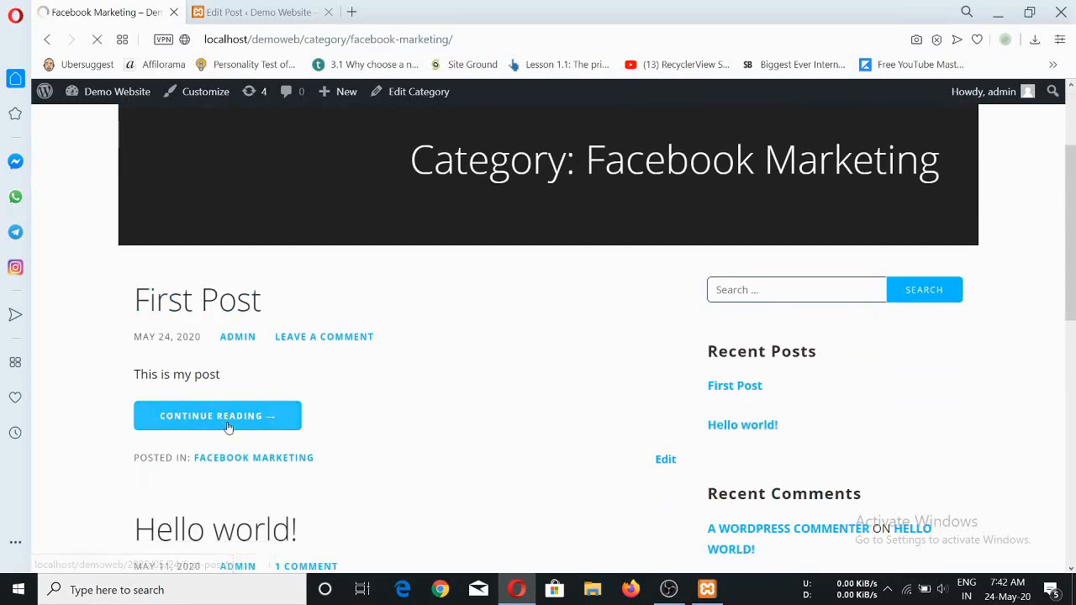
scroll(377, 410, "down", 3)
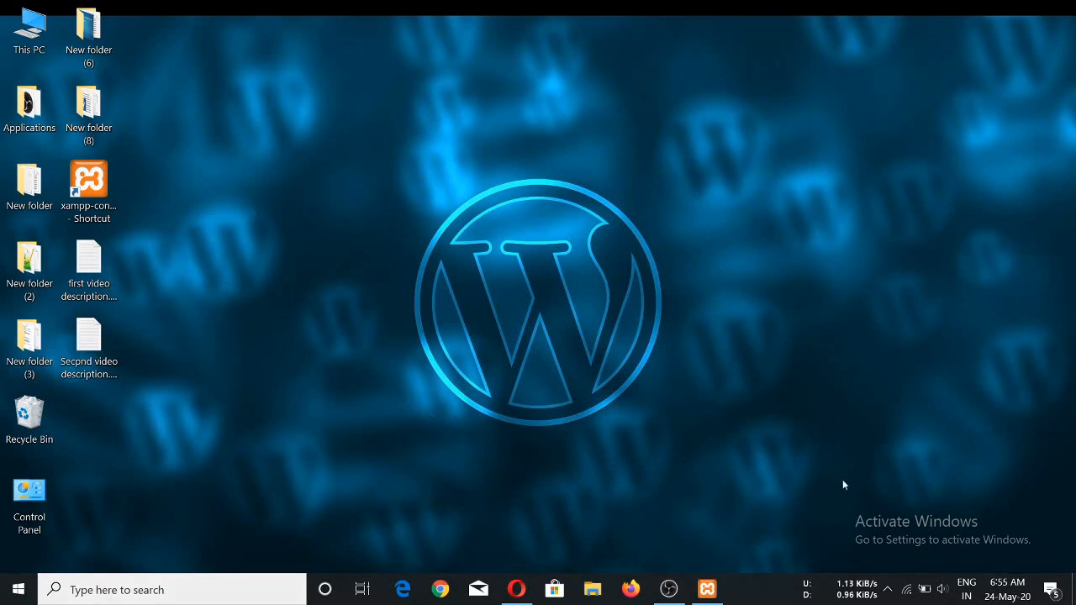
Switch to Opera, go to the WordPress posts list and start a new post.
left_click(520, 585)
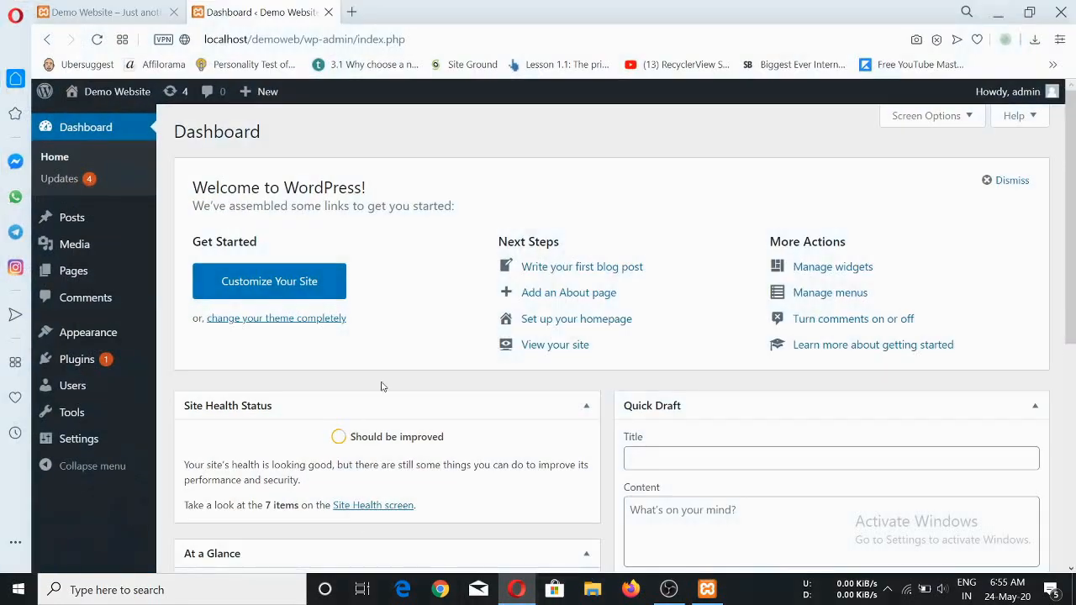
scroll(406, 361, "down", 2)
scroll(406, 361, "up", 2)
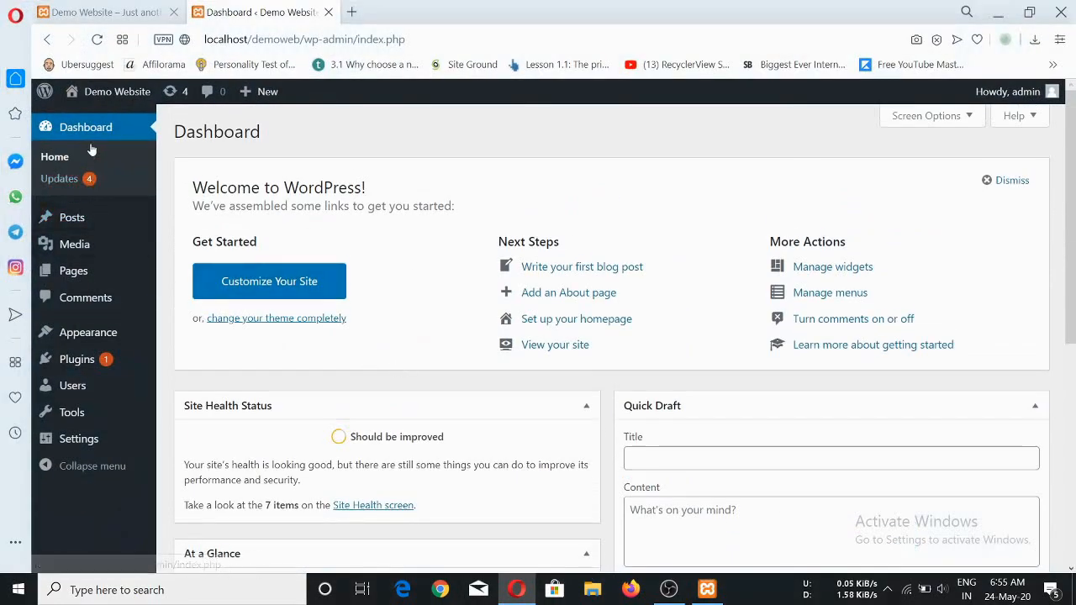
left_click(79, 220)
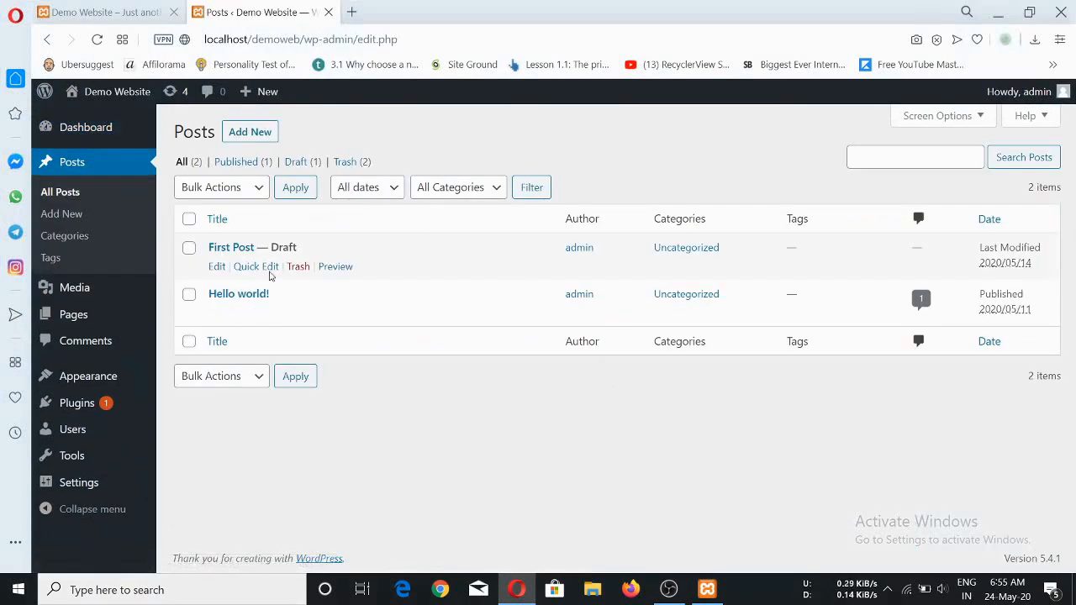
mouse_move(249, 318)
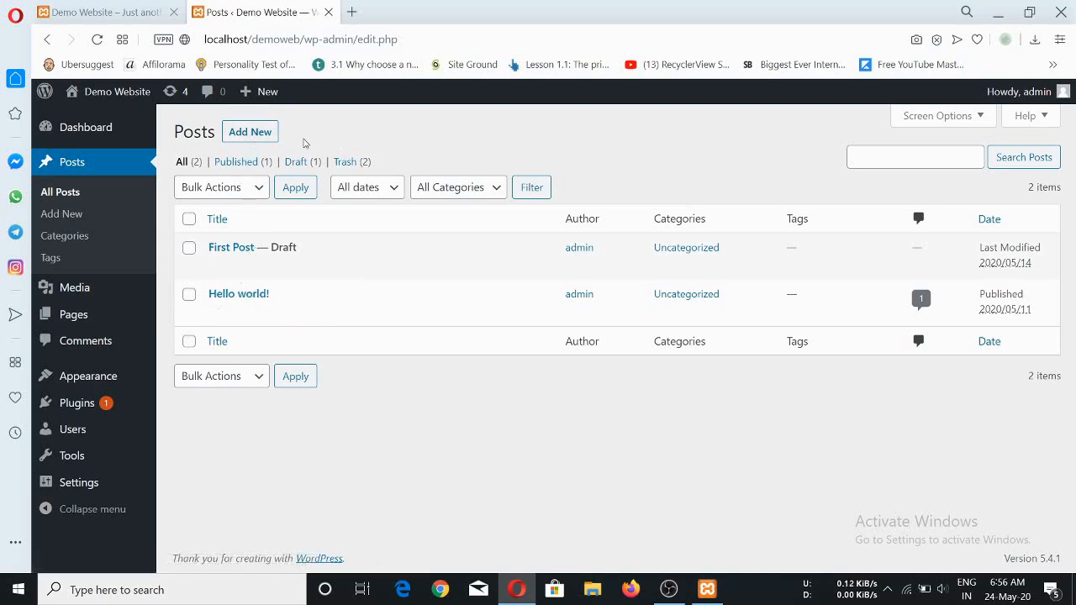
left_click(257, 136)
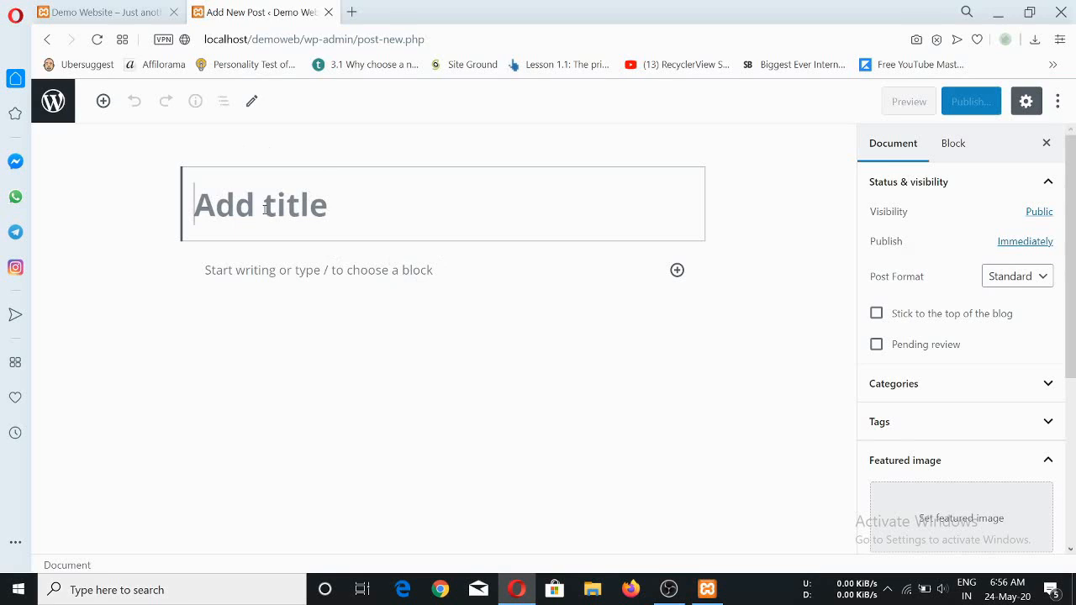
Title the new post "First Post" and write the paragraph "This is my first post." beneath it.
type("First ")
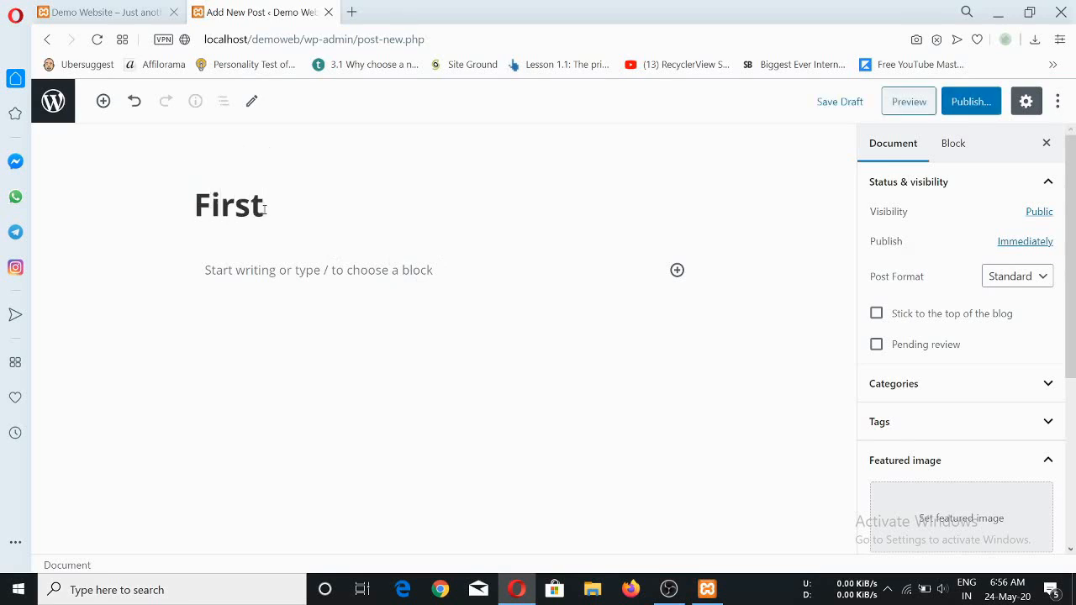
type("Post")
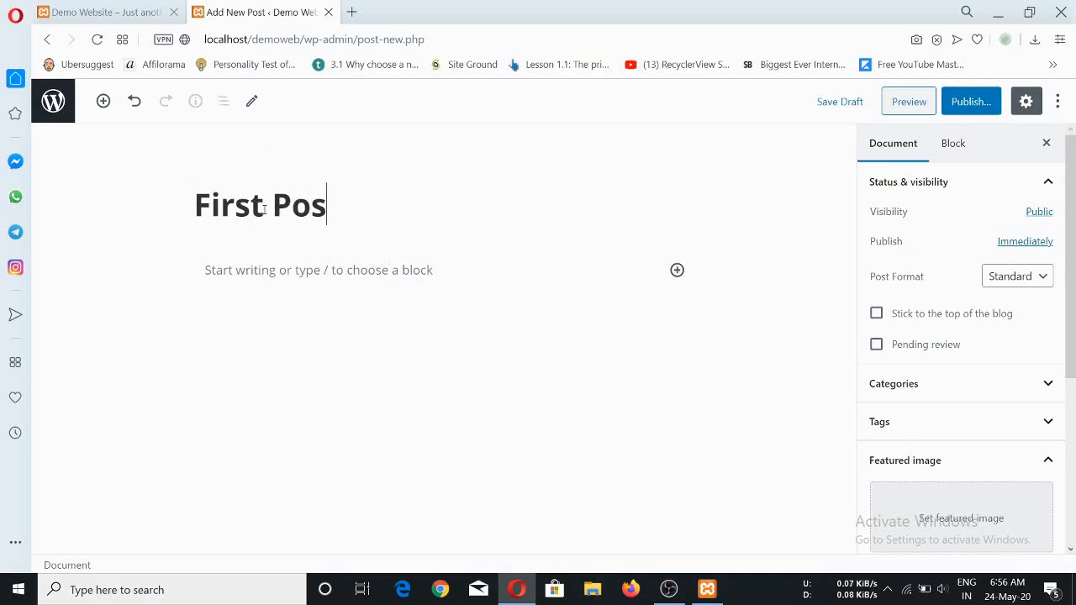
left_click(297, 276)
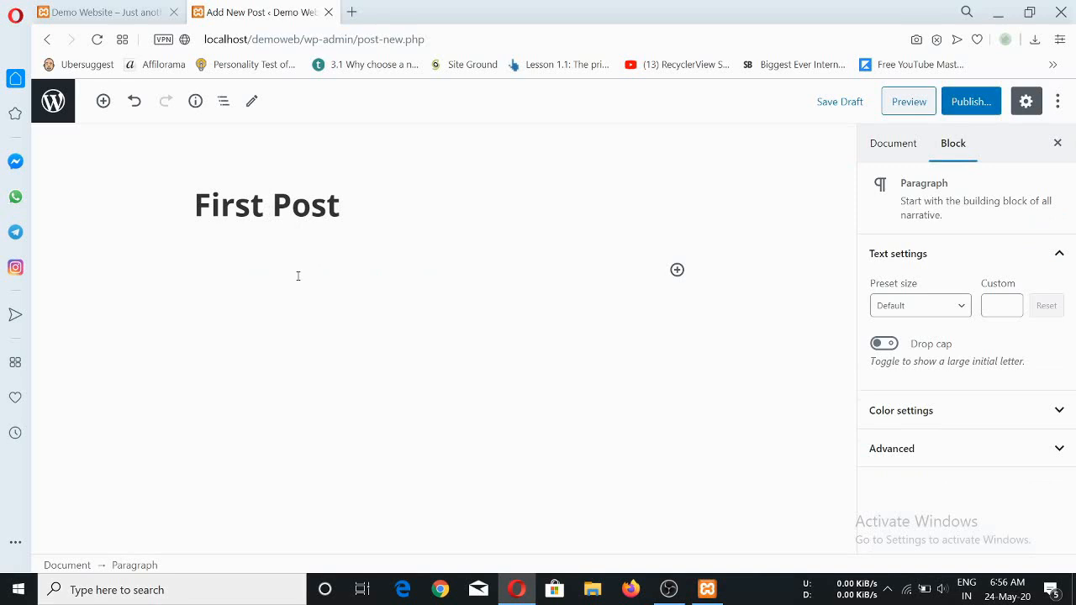
type("This is my first post.")
Copy the paragraph's sentence and paste it repeatedly until the text fills about five lines.
key("ctrl+a")
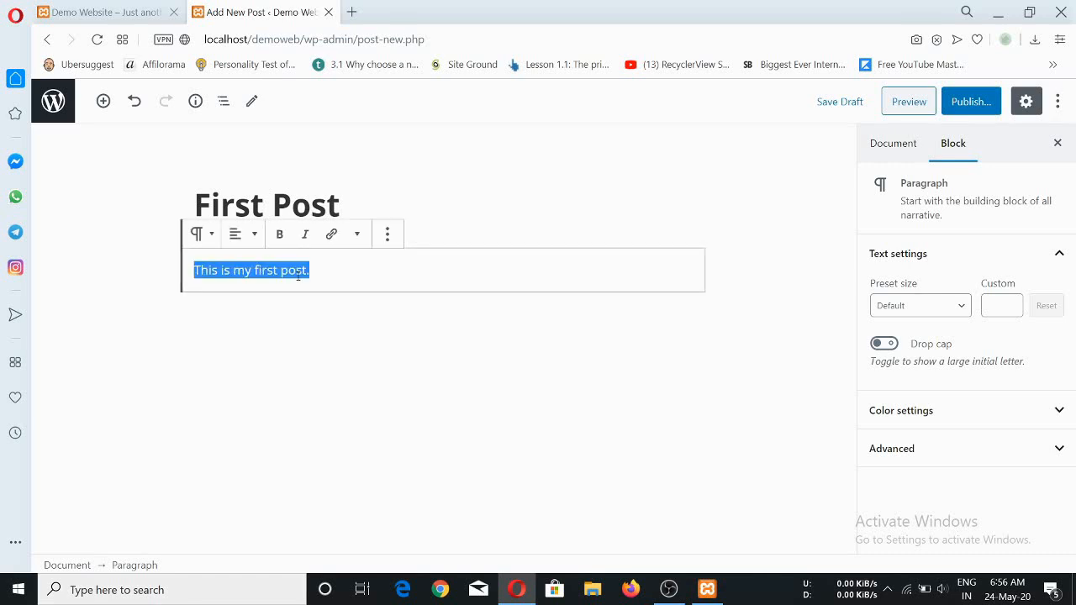
key("ctrl+c")
key("ctrl+v")
key("ctrl+v")
key("ctrl+v")
key("ctrl+v")
key("ctrl+v")
key("ctrl+v")
key("ctrl+v")
key("ctrl+v")
key("ctrl+v")
key("ctrl+v")
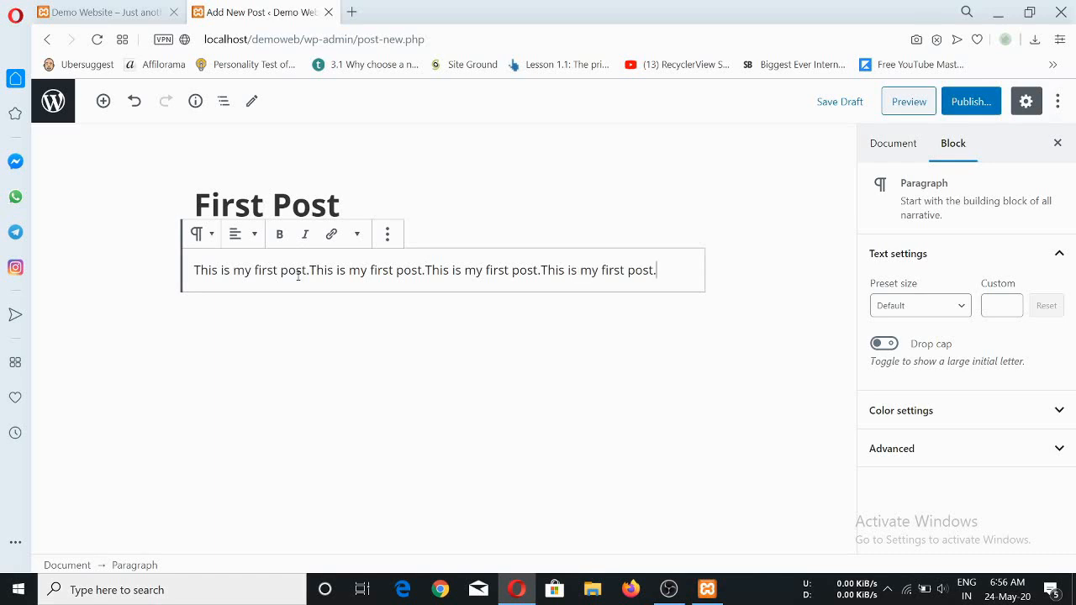
key("ctrl+v")
key("ctrl+v")
key("ctrl+v")
key("ctrl+v")
key("ctrl+v")
key("ctrl+v")
key("ctrl+v")
key("ctrl+v")
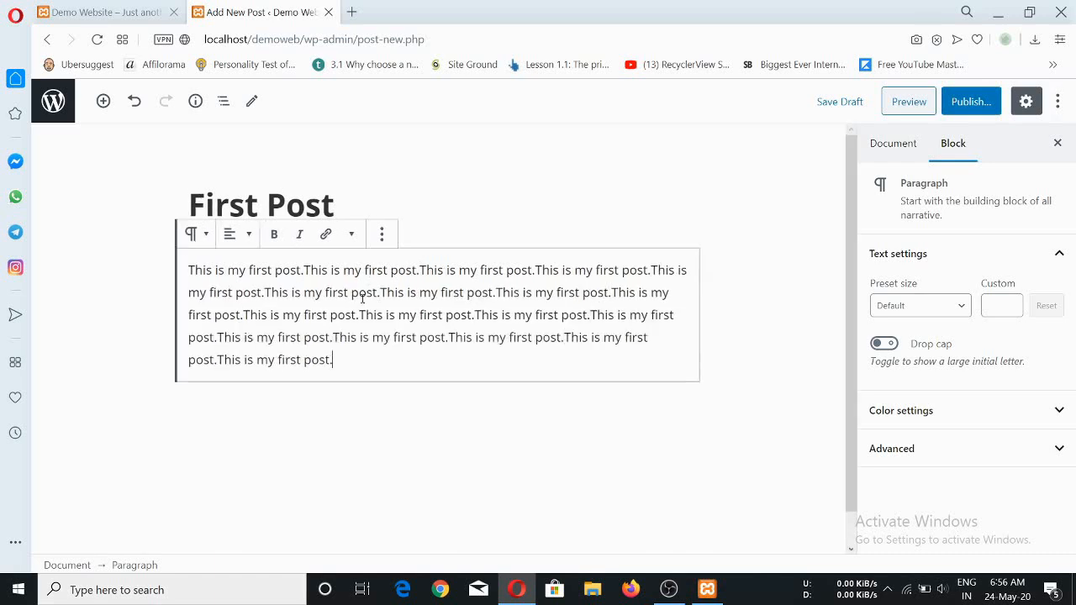
Add an image block below the paragraph and upload banner-1165981_1920.jpg into it.
key("Return")
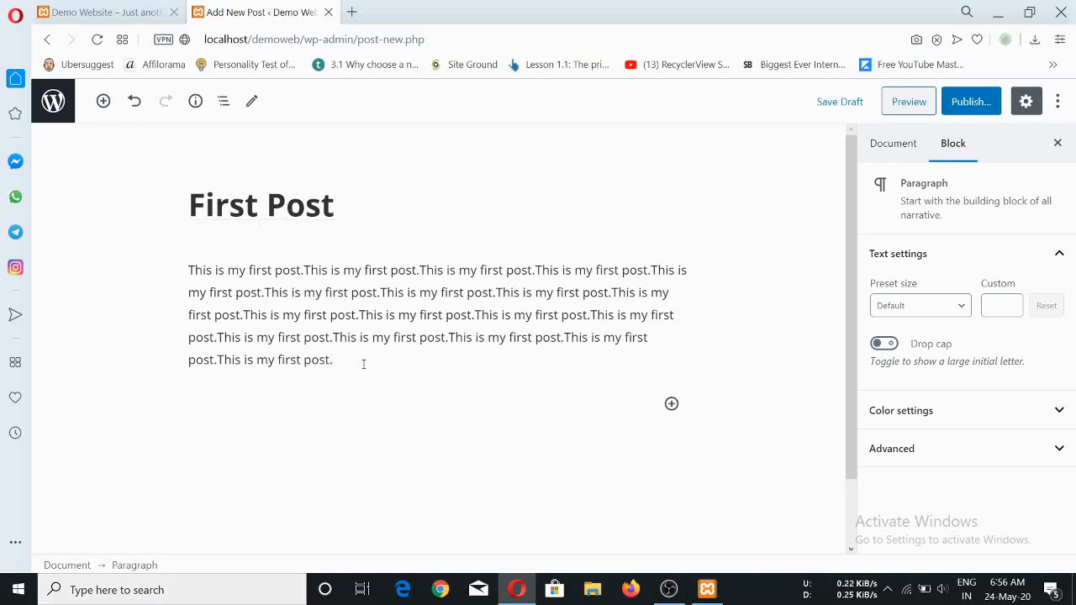
left_click(672, 404)
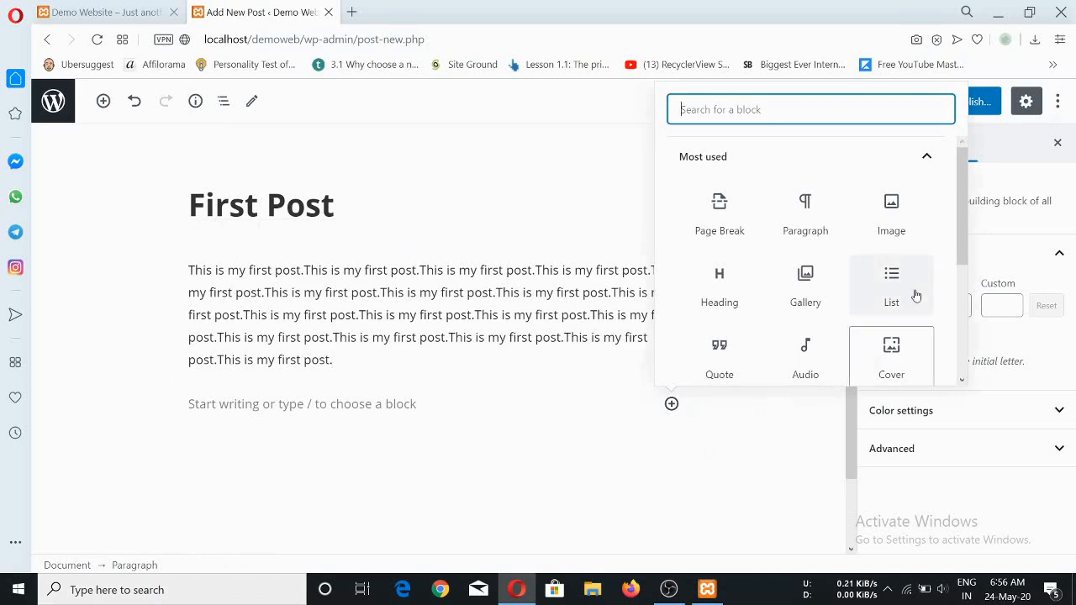
left_click(895, 208)
scroll(395, 412, "down", 2)
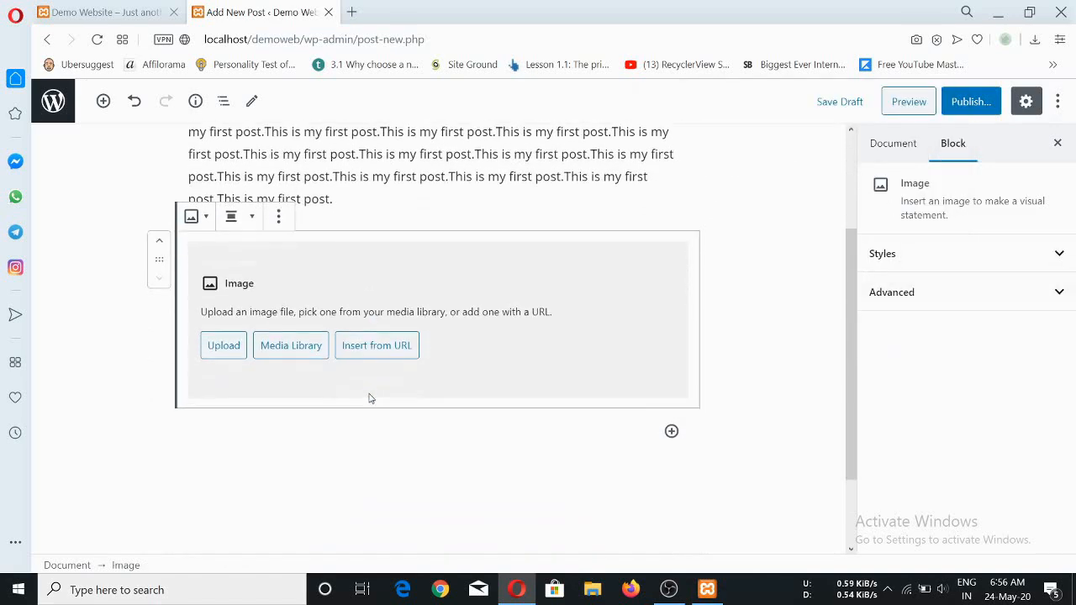
left_click(227, 345)
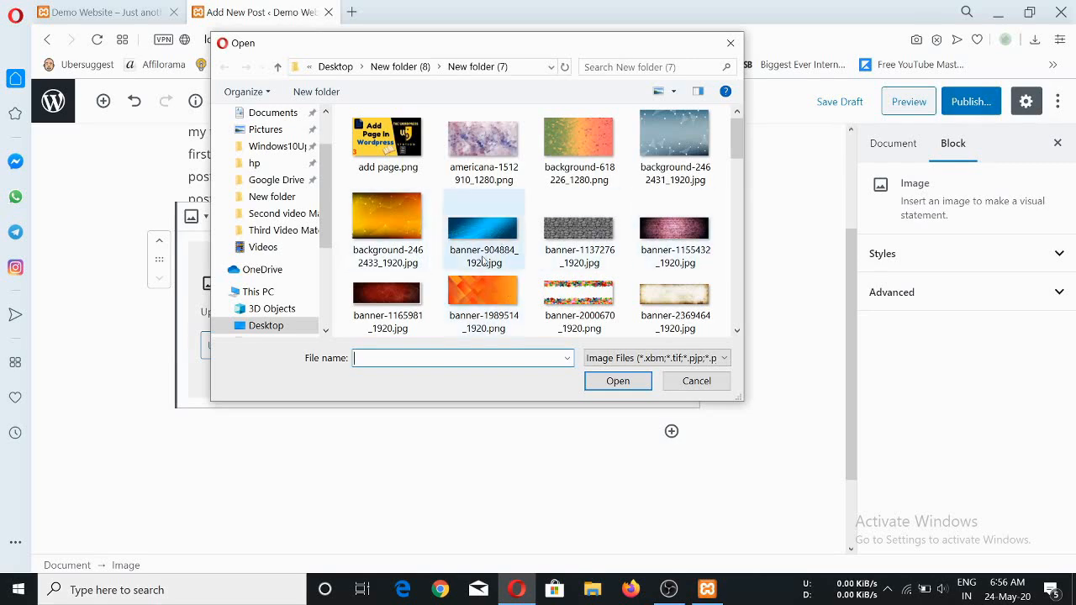
left_click(387, 299)
left_click(616, 382)
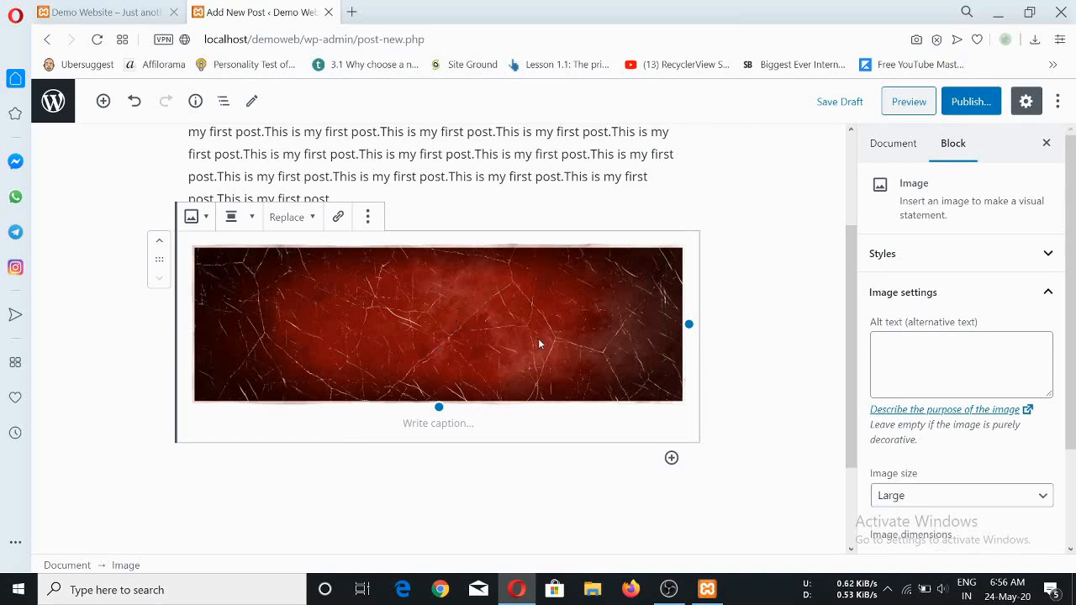
Show the post's document settings and go to its empty excerpt field.
scroll(483, 271, "up", 1)
scroll(484, 270, "up", 1)
scroll(353, 277, "down", 3)
scroll(415, 315, "up", 2)
scroll(409, 303, "down", 3)
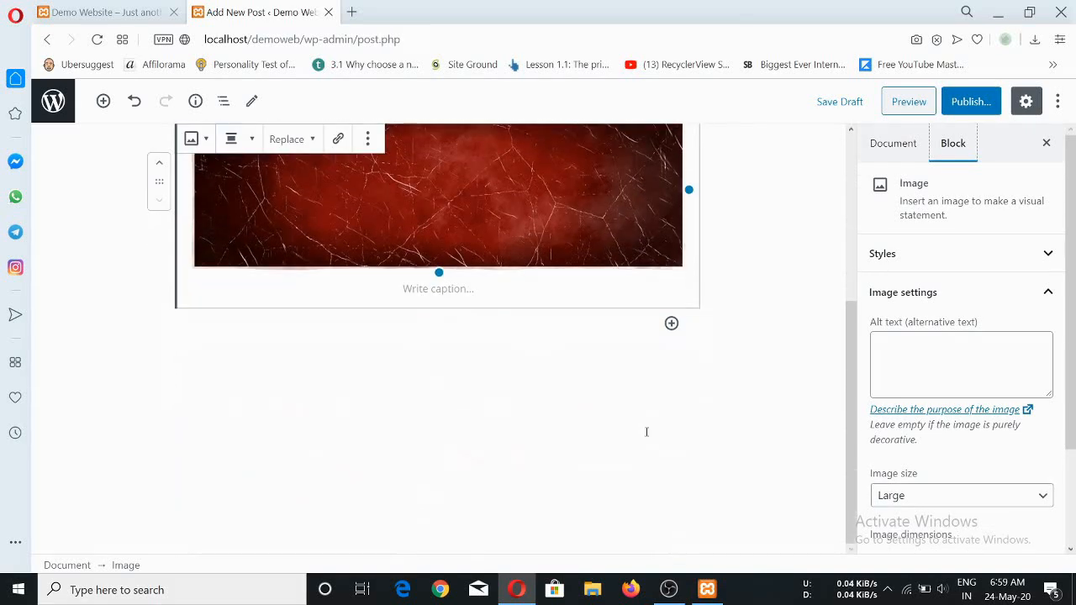
left_click(891, 146)
scroll(939, 261, "down", 4)
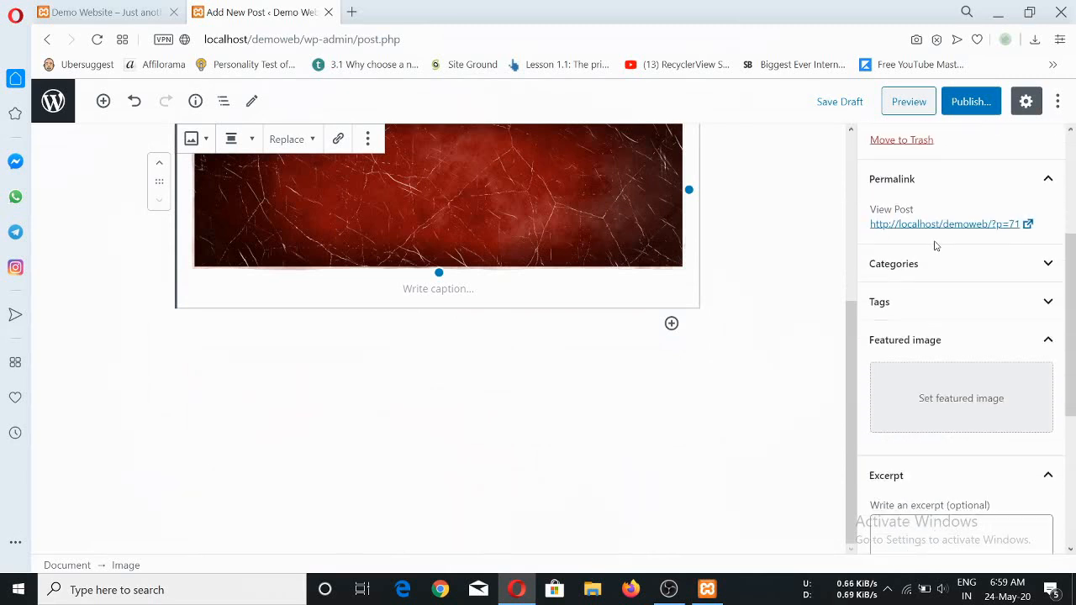
scroll(916, 418, "down", 2)
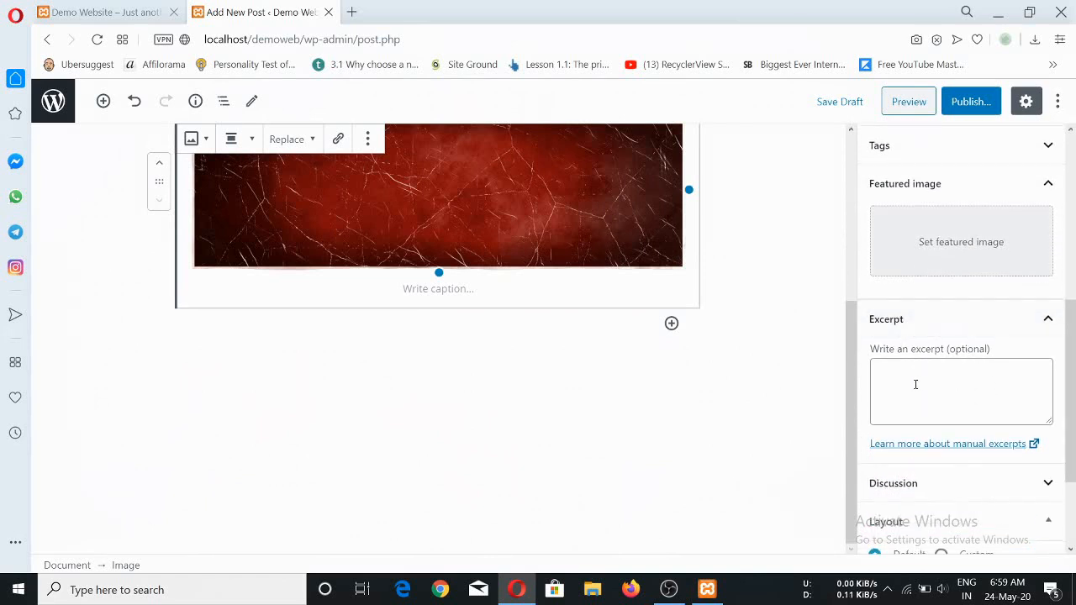
left_click(910, 374)
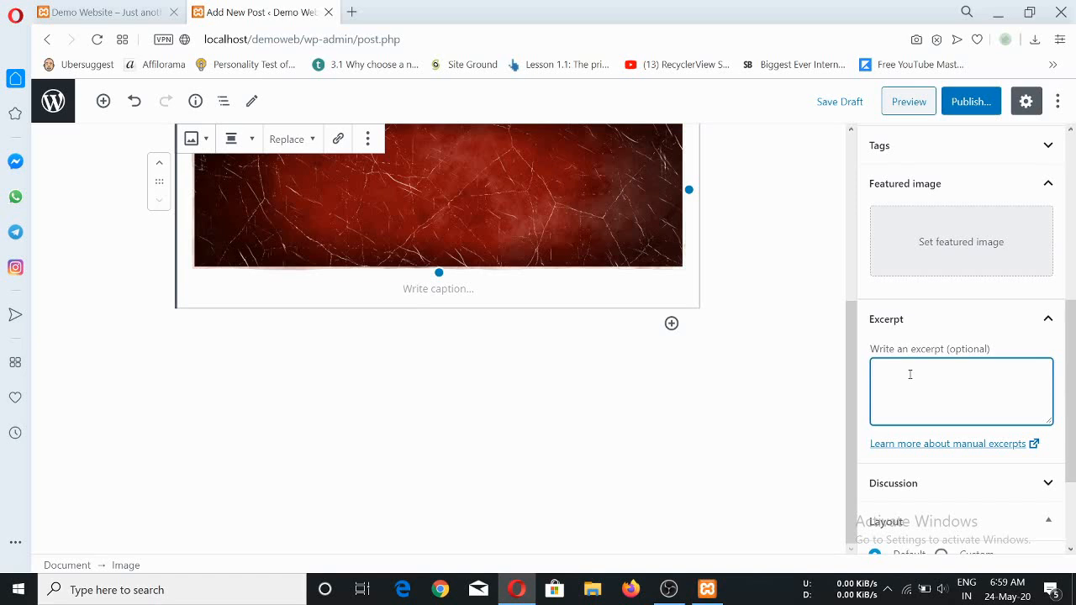
Check how the Hello world! post's summary text appears on the site's home page, and return to the post editor.
left_click(115, 10)
scroll(344, 389, "down", 2)
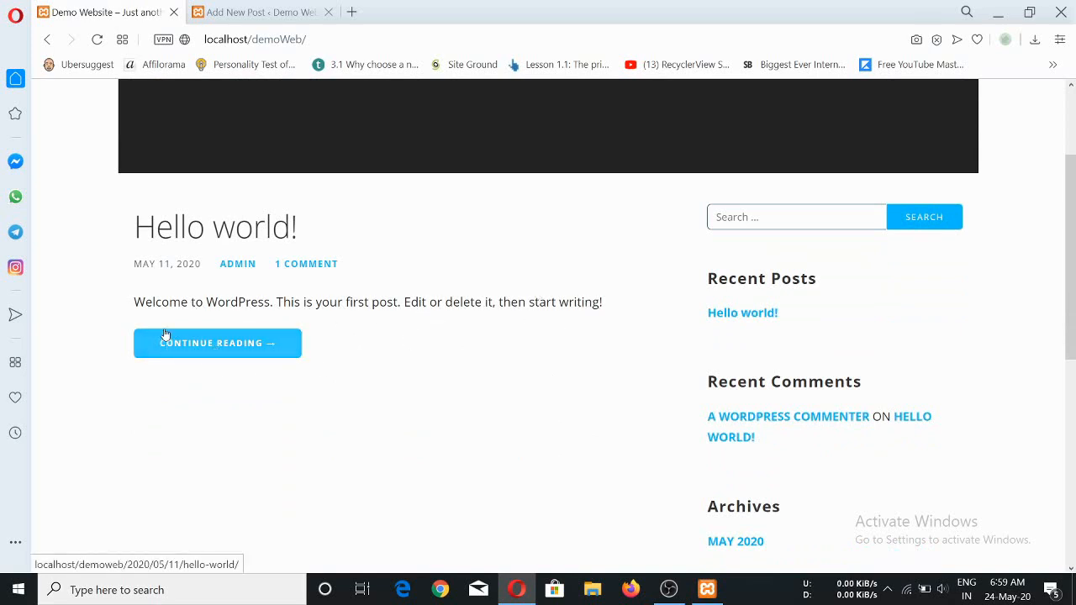
left_click(239, 11)
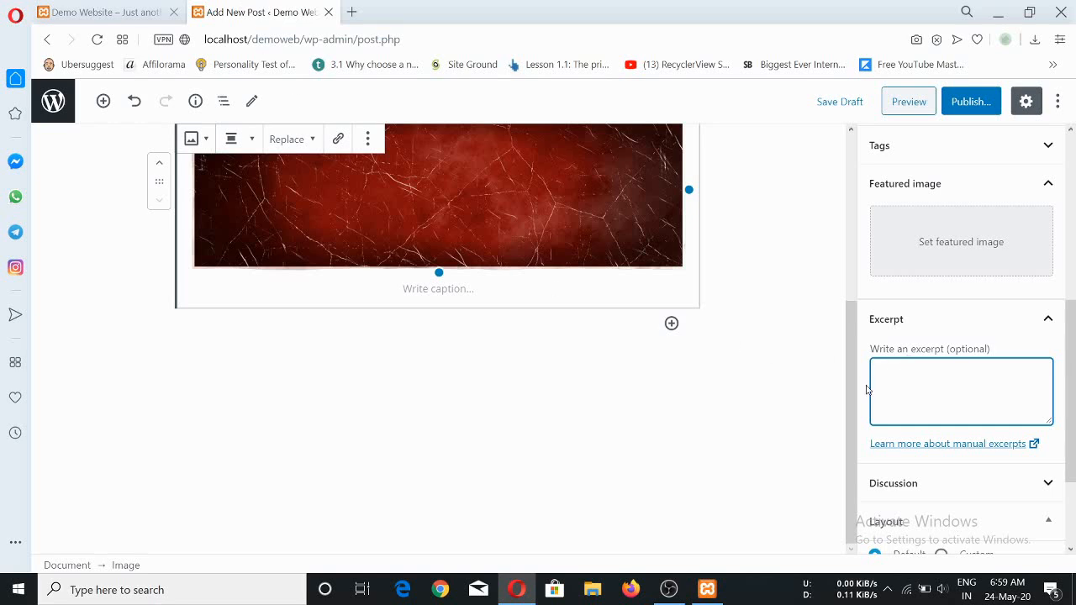
Enter "This is my post" as the post's excerpt.
scroll(706, 379, "up", 1)
scroll(756, 391, "down", 1)
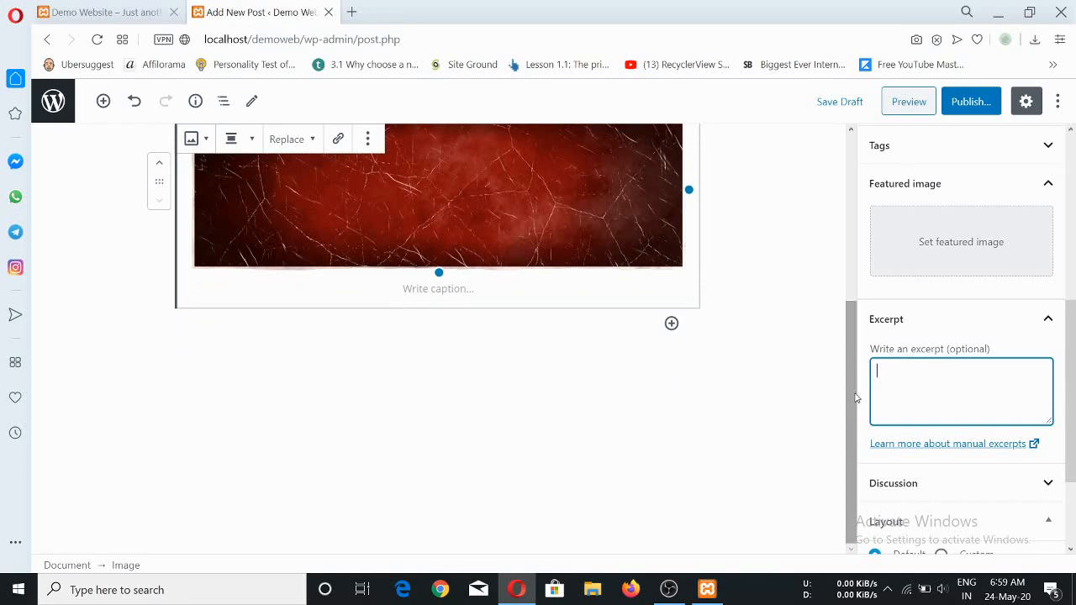
scroll(909, 391, "up", 1)
scroll(747, 375, "up", 4)
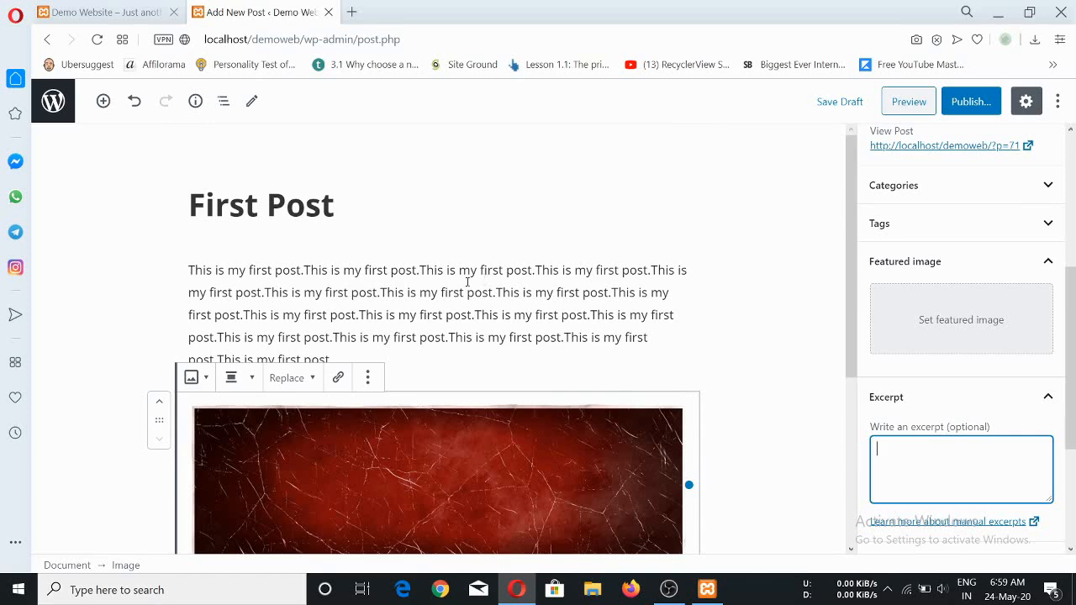
scroll(551, 298, "down", 5)
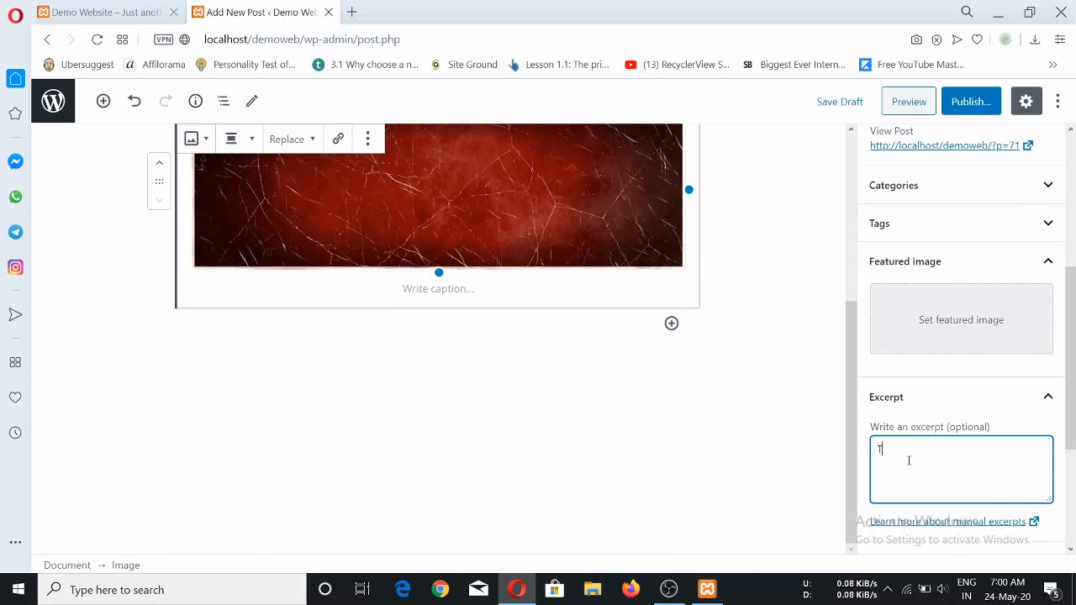
type("is my post")
scroll(877, 517, "up", 4)
scroll(596, 401, "up", 3)
scroll(566, 413, "down", 3)
scroll(900, 438, "down", 3)
scroll(897, 438, "down", 2)
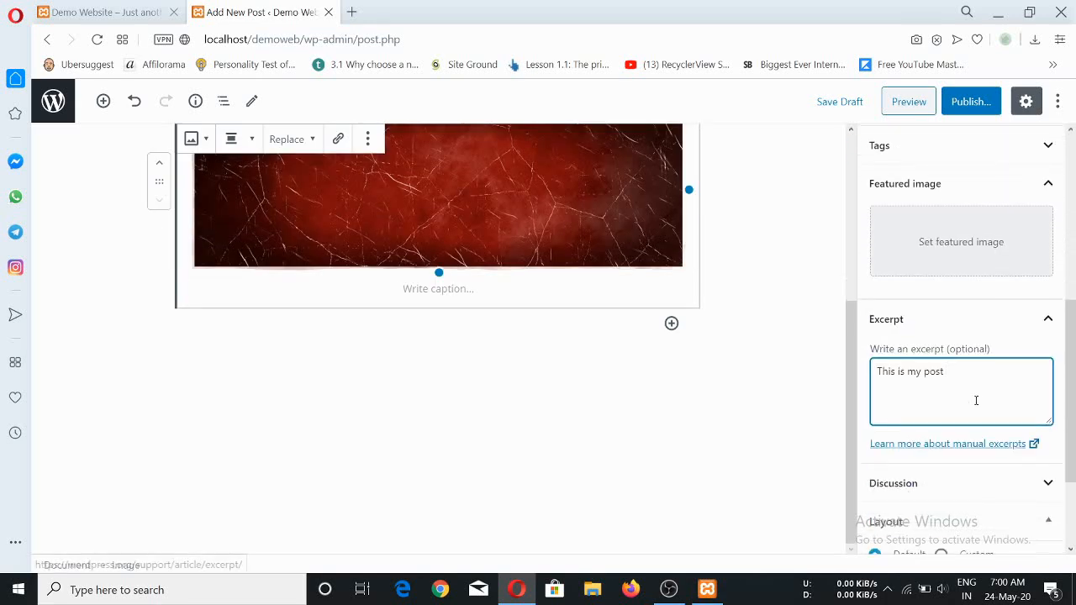
Publish the post with public visibility and immediate publishing.
scroll(976, 353, "up", 3)
scroll(708, 182, "up", 4)
left_click(978, 103)
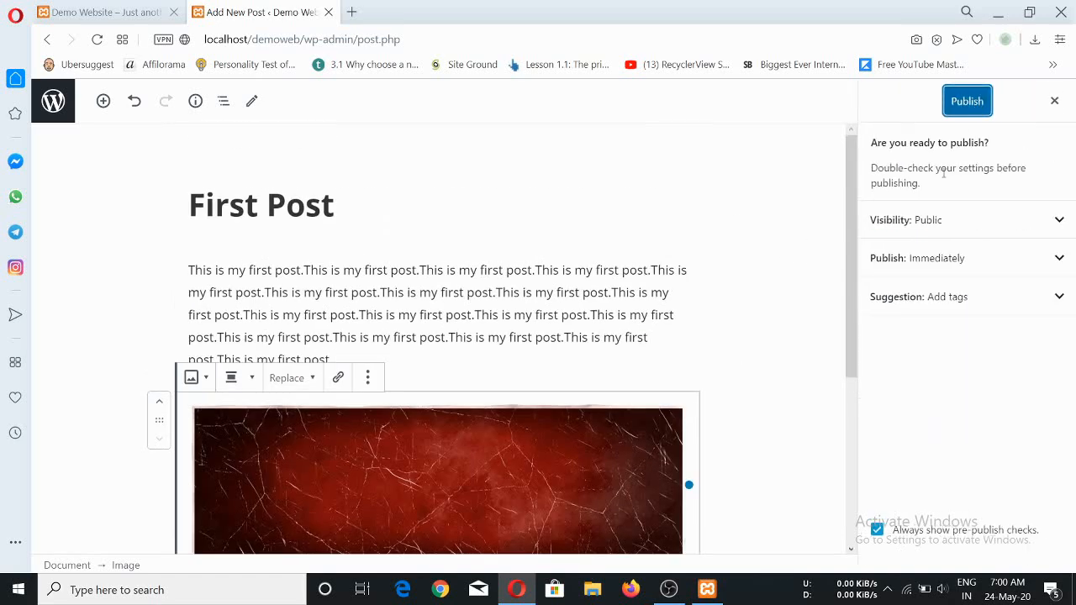
left_click(969, 103)
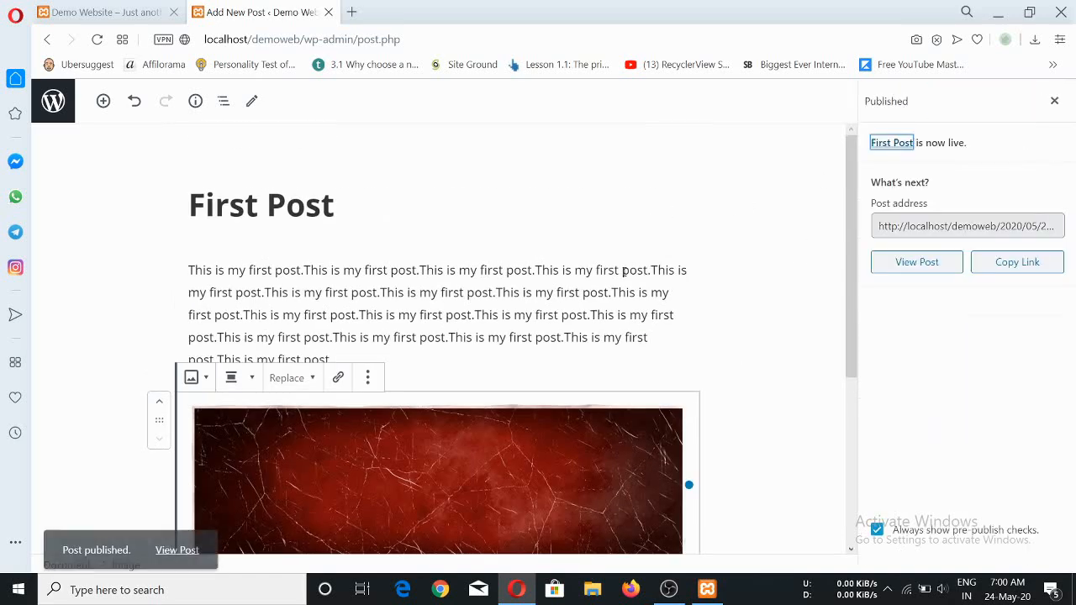
Reload the site's home page and check the First Post entry with its excerpt.
left_click(132, 8)
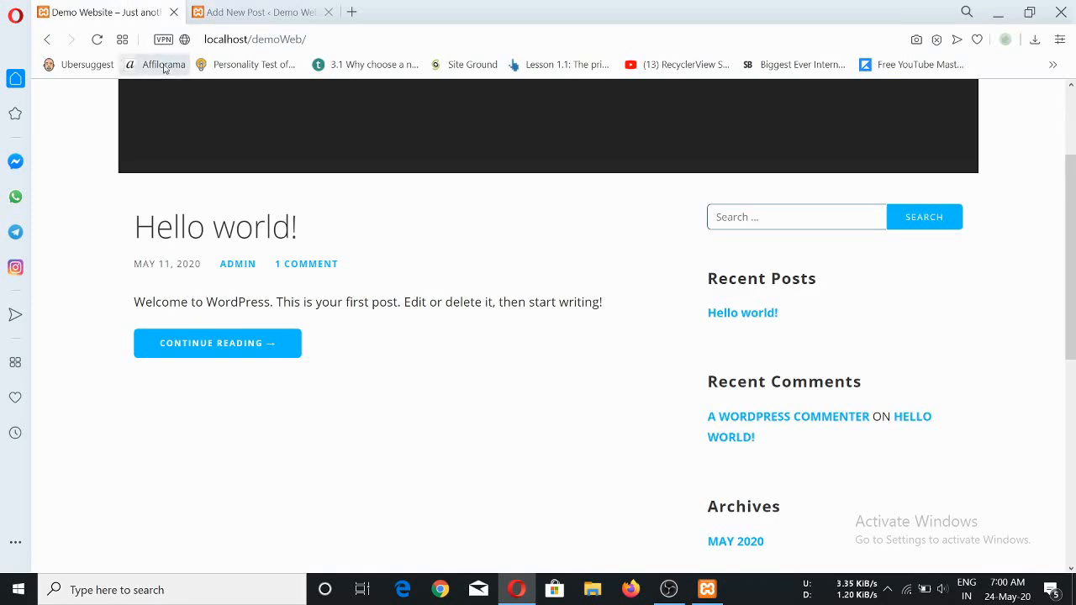
left_click(94, 41)
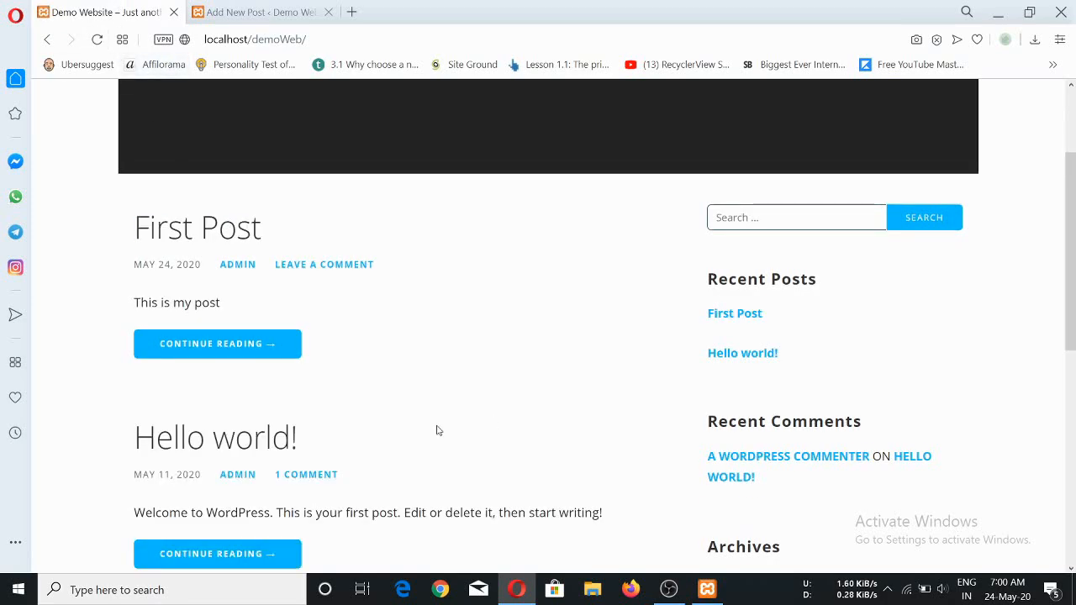
scroll(374, 297, "up", 2)
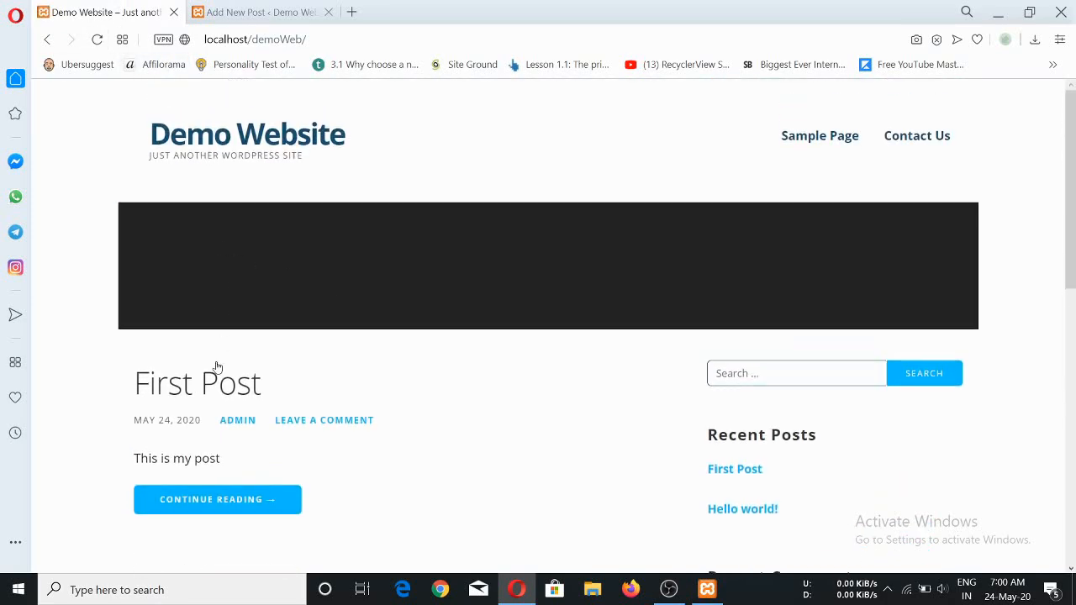
scroll(147, 343, "down", 2)
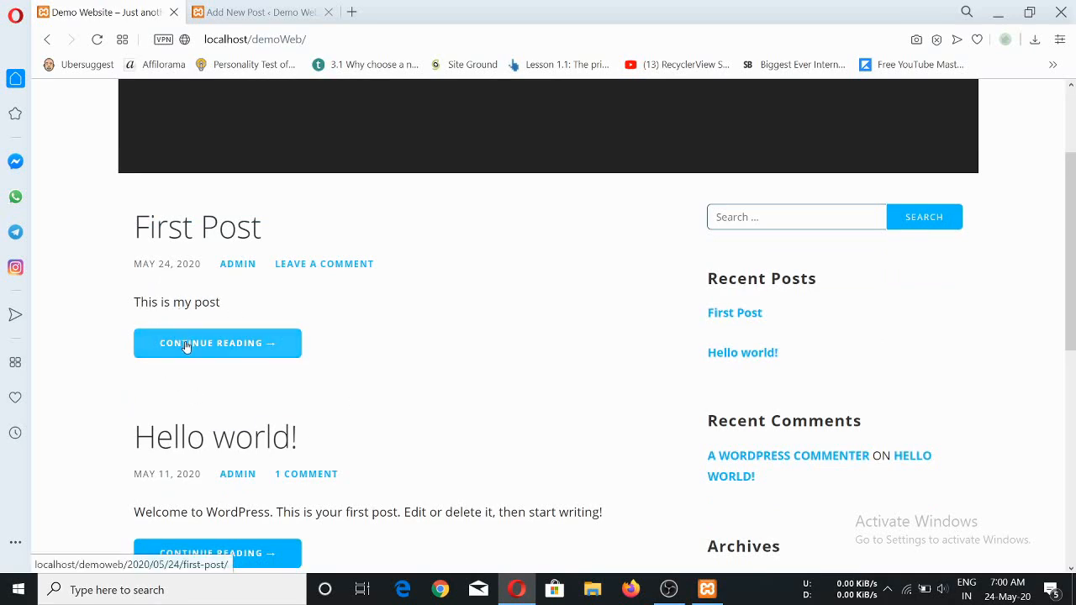
Open the full First Post from the home page and examine its text, image, comment area and sidebar.
left_click(210, 354)
scroll(228, 353, "down", 6)
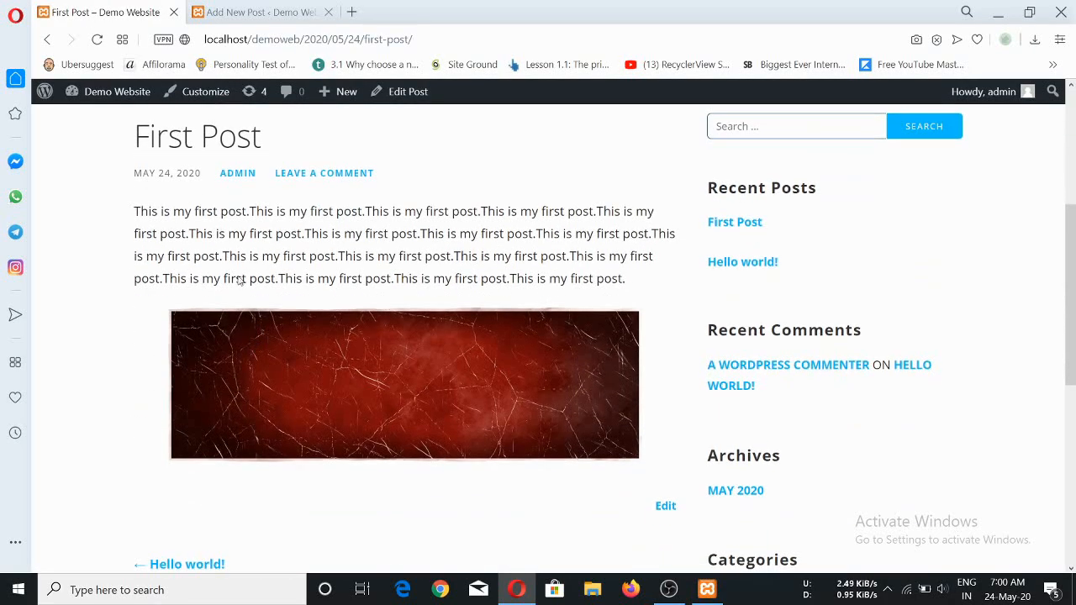
scroll(494, 331, "up", 4)
scroll(541, 346, "down", 2)
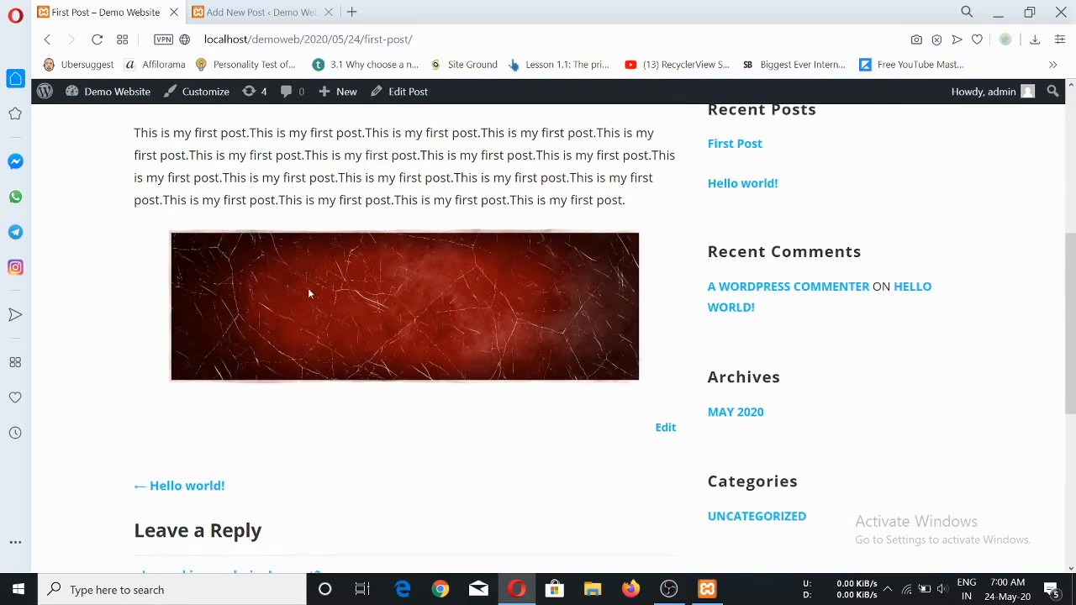
scroll(514, 331, "down", 3)
scroll(480, 314, "up", 6)
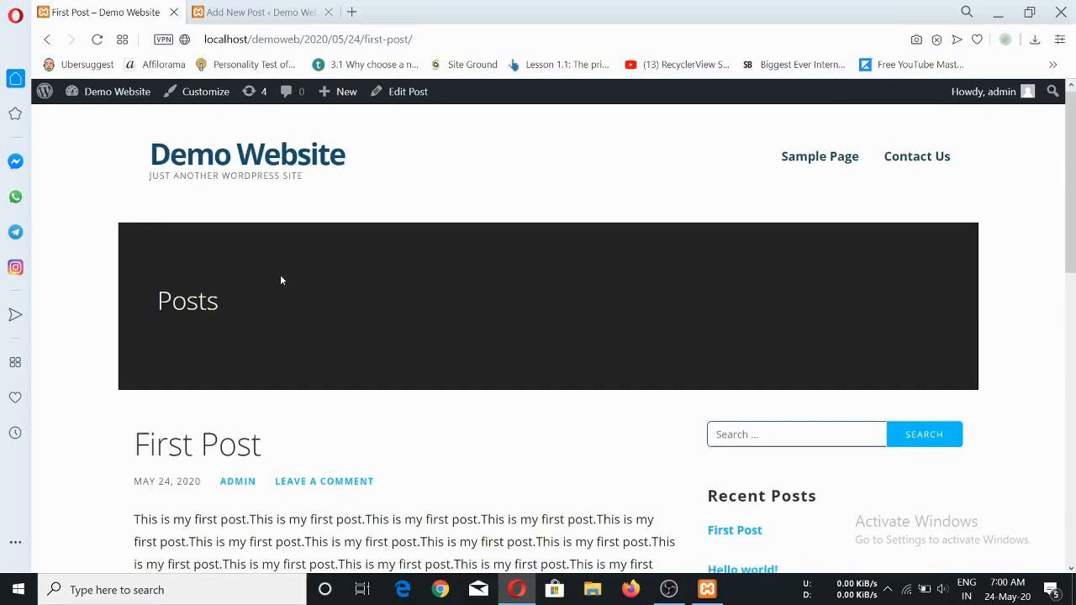
scroll(281, 281, "down", 2)
scroll(648, 451, "down", 3)
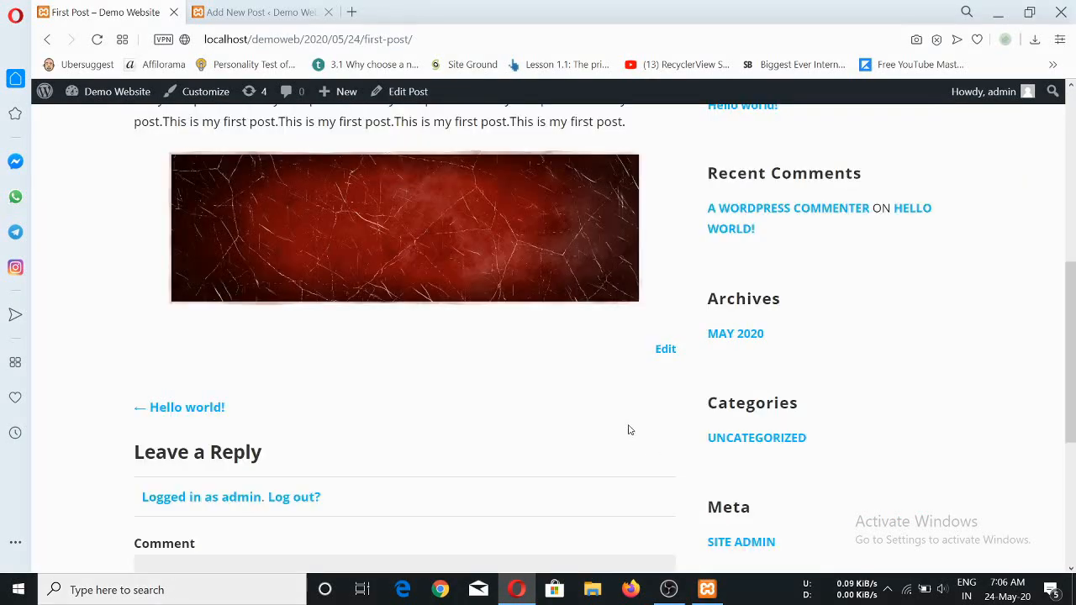
scroll(625, 421, "up", 6)
scroll(602, 300, "down", 5)
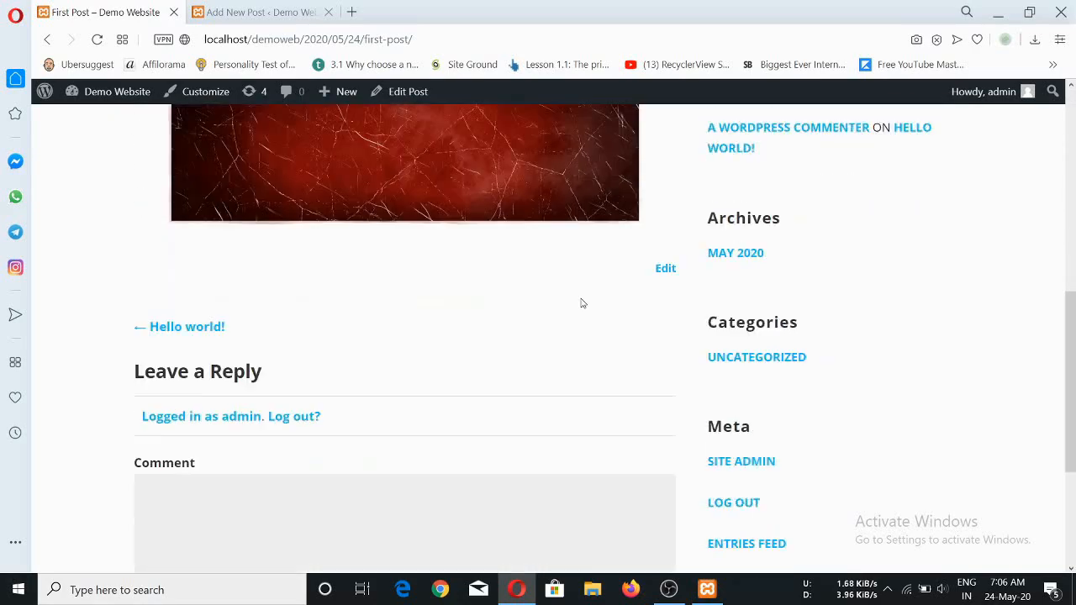
scroll(533, 329, "up", 6)
scroll(449, 291, "down", 5)
scroll(421, 283, "up", 4)
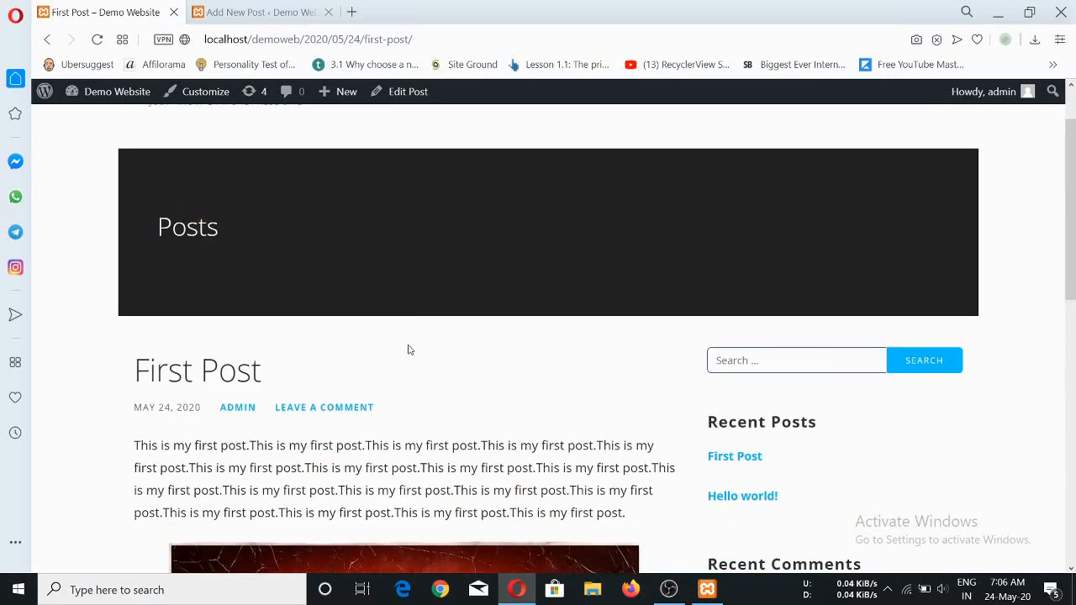
scroll(453, 340, "down", 2)
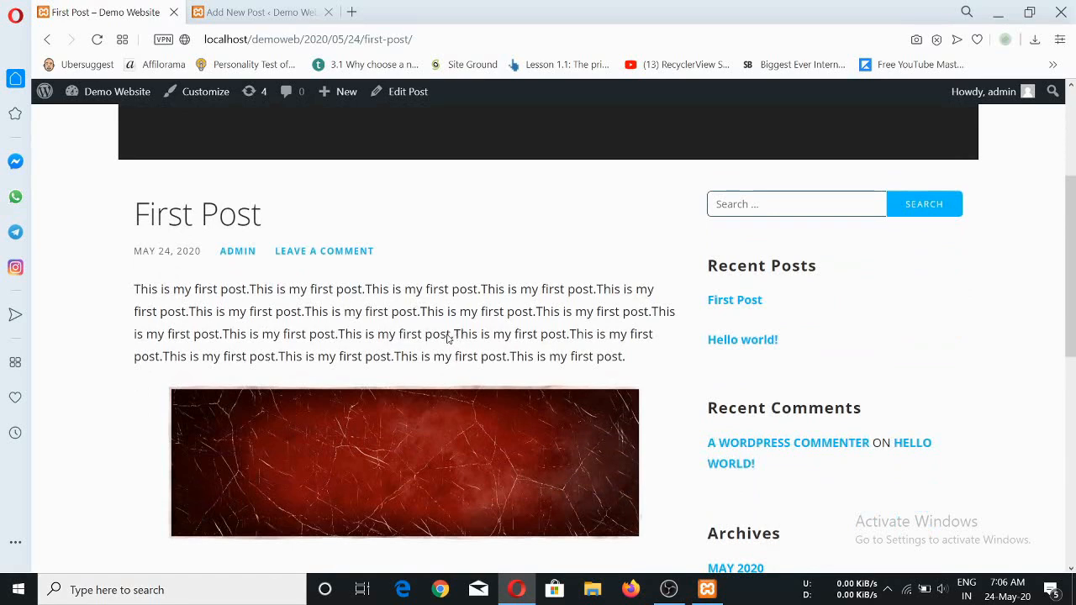
scroll(405, 336, "down", 2)
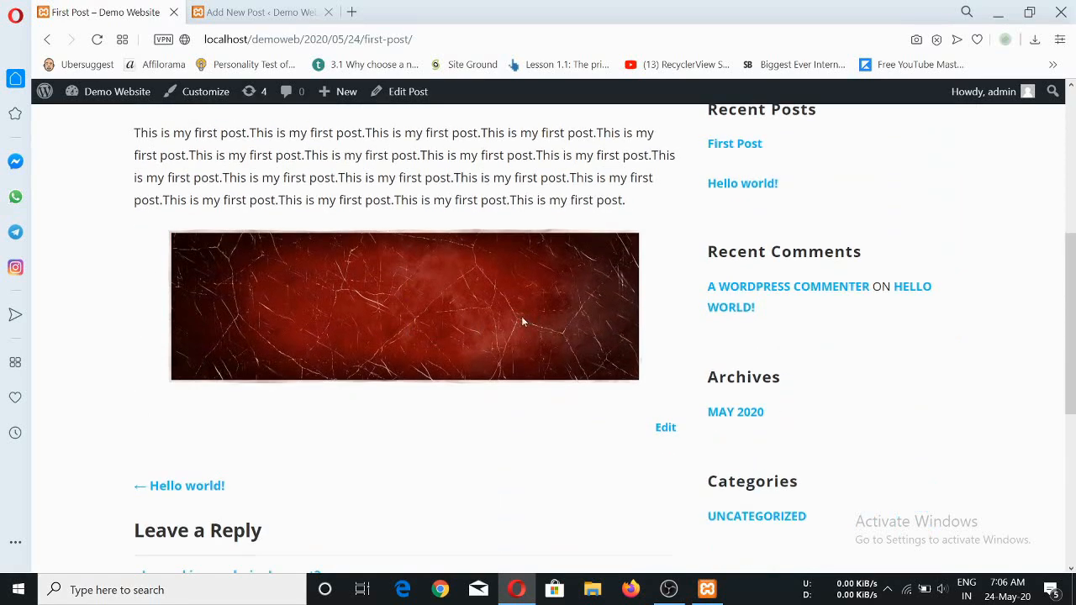
scroll(525, 319, "down", 3)
scroll(499, 312, "up", 7)
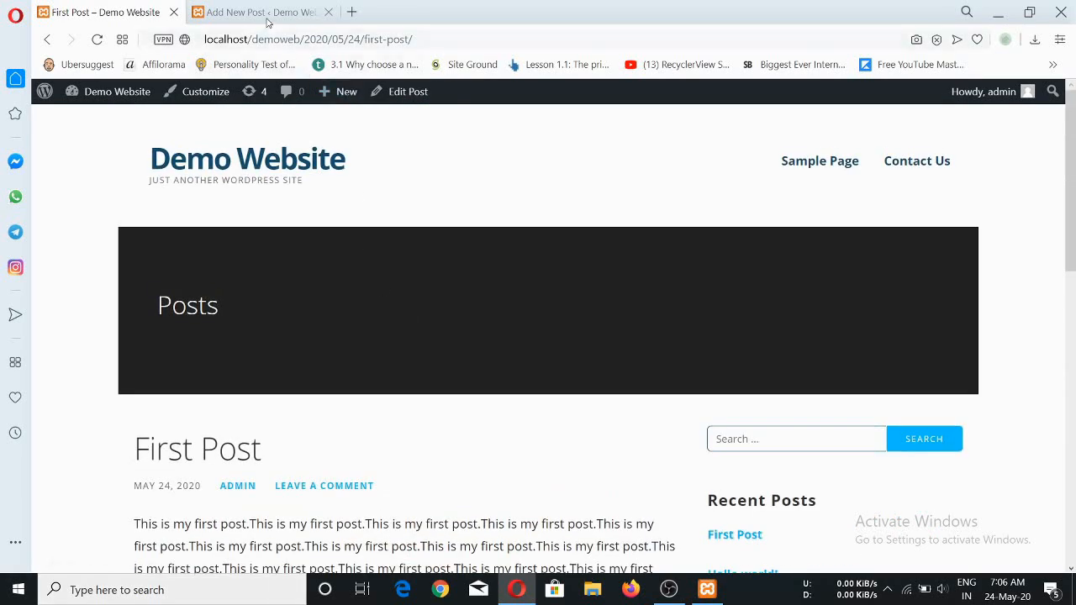
Return to the WordPress admin, open the post categories page and name the new category "Facebook Marketing".
left_click(265, 17)
scroll(472, 298, "down", 3)
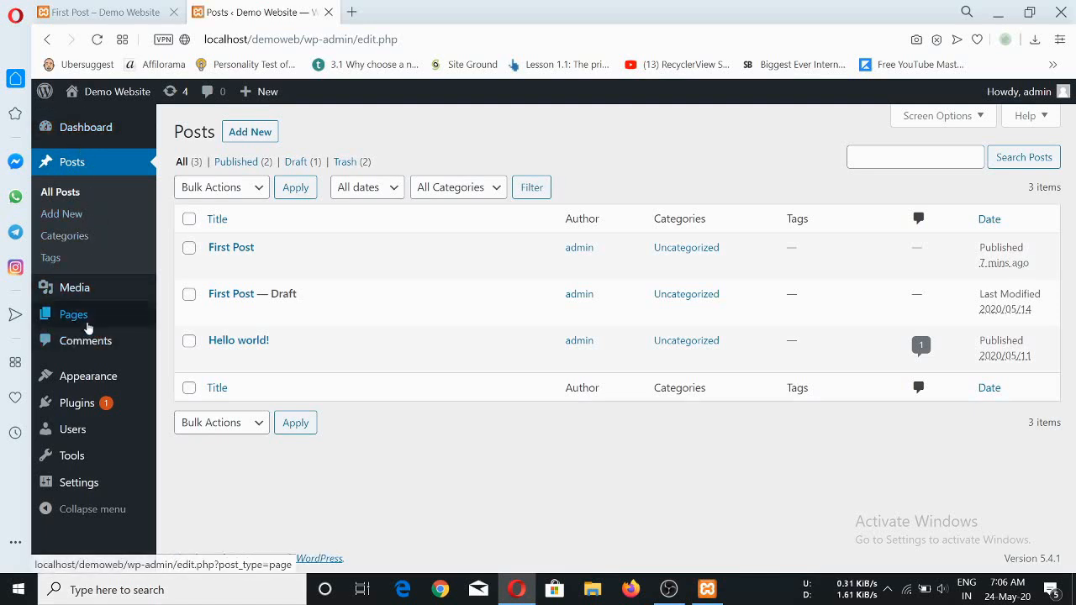
mouse_move(88, 327)
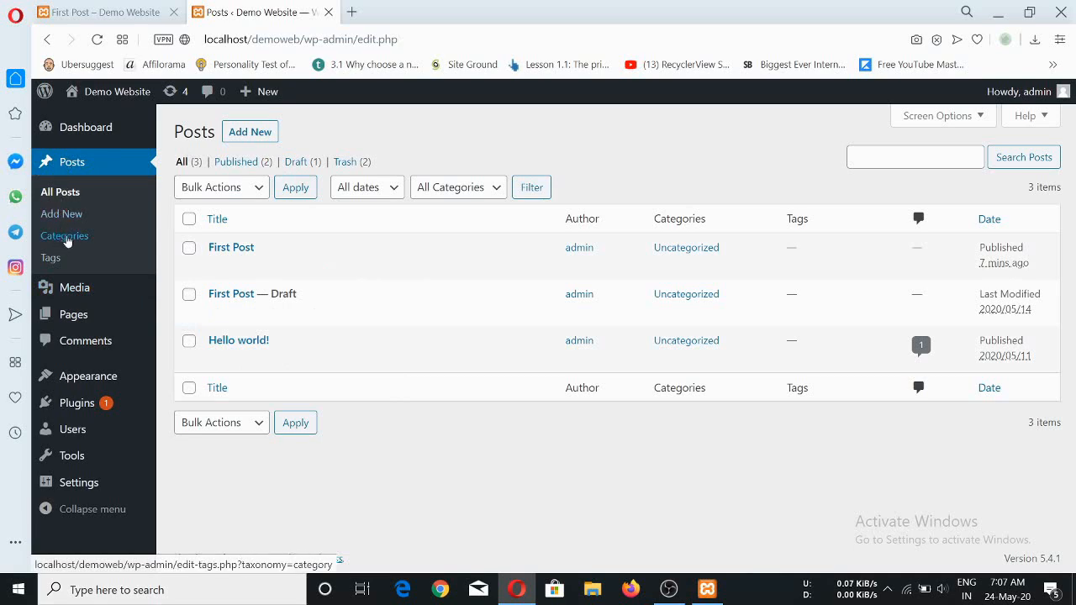
left_click(67, 242)
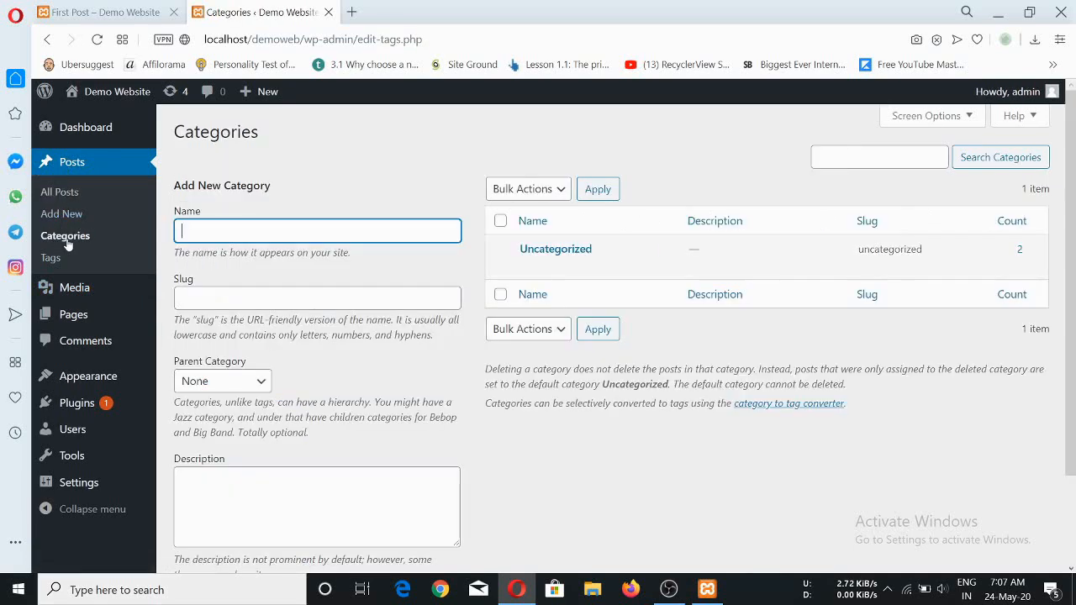
scroll(403, 337, "down", 2)
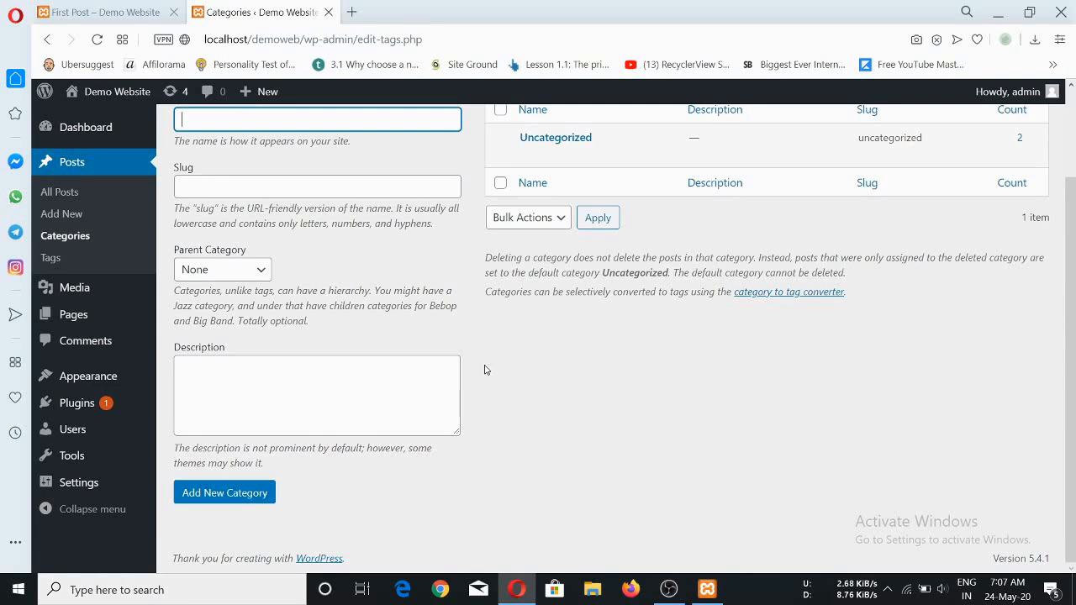
scroll(485, 365, "up", 2)
scroll(402, 366, "down", 2)
scroll(412, 365, "up", 2)
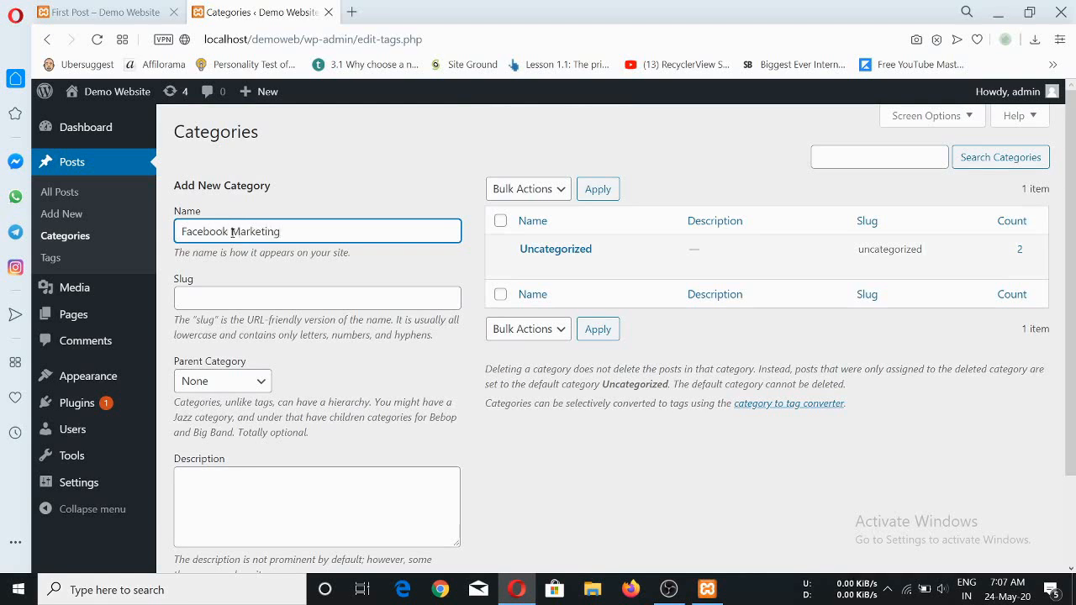
scroll(243, 456, "down", 1)
scroll(305, 385, "up", 1)
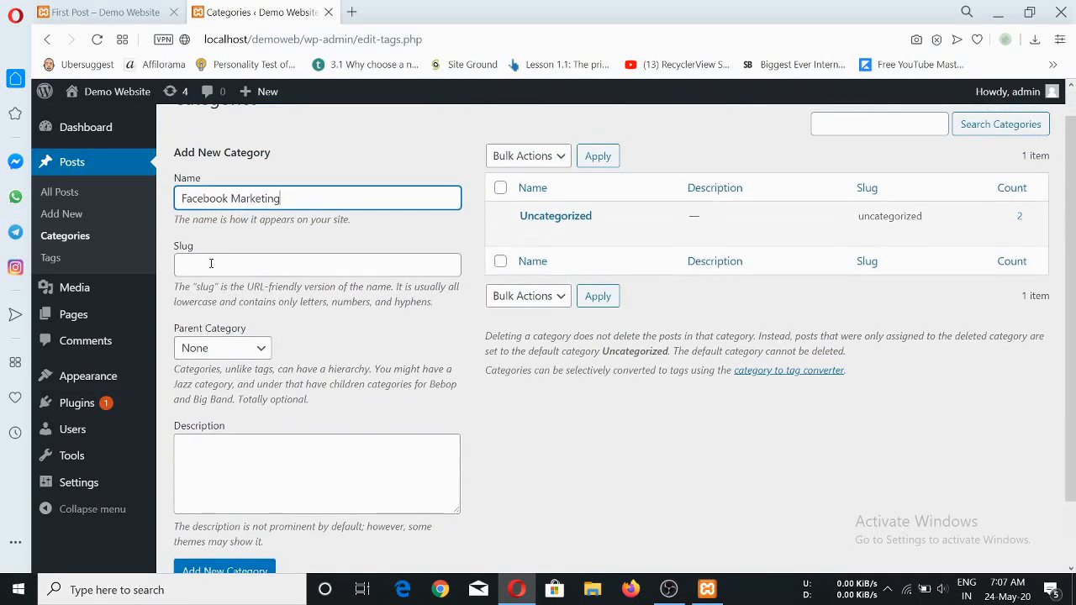
Add the new category with slug and description left empty and the parent category kept at None.
left_click(210, 264)
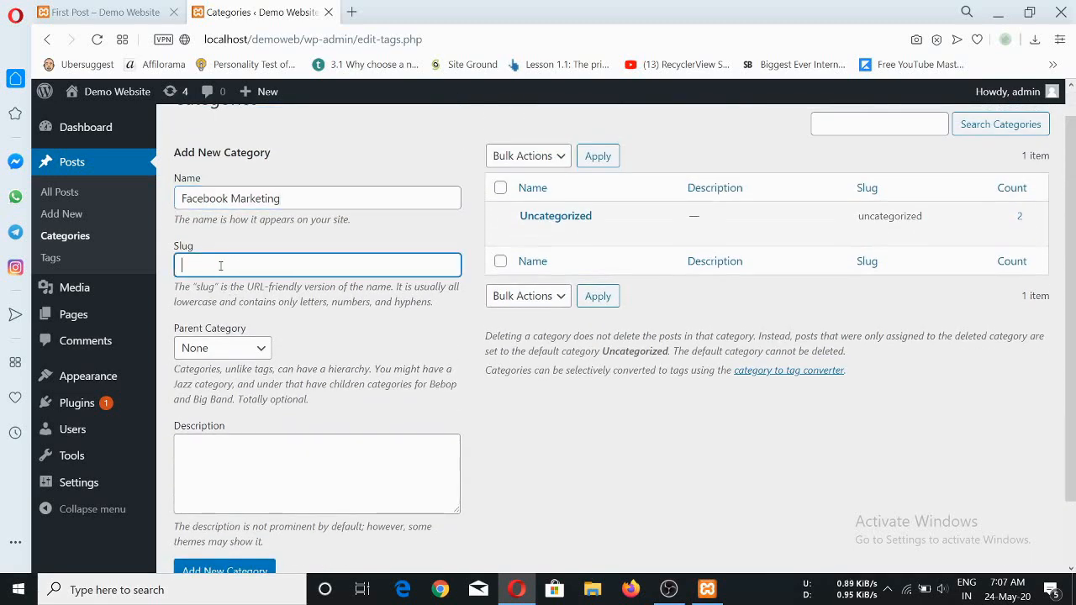
scroll(249, 307, "down", 1)
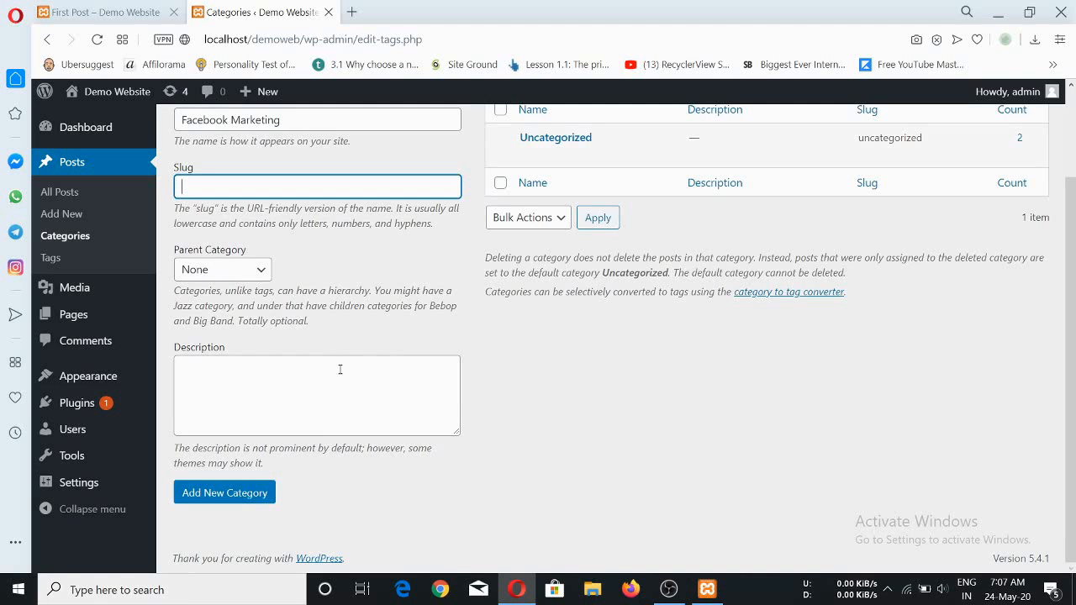
left_click(201, 373)
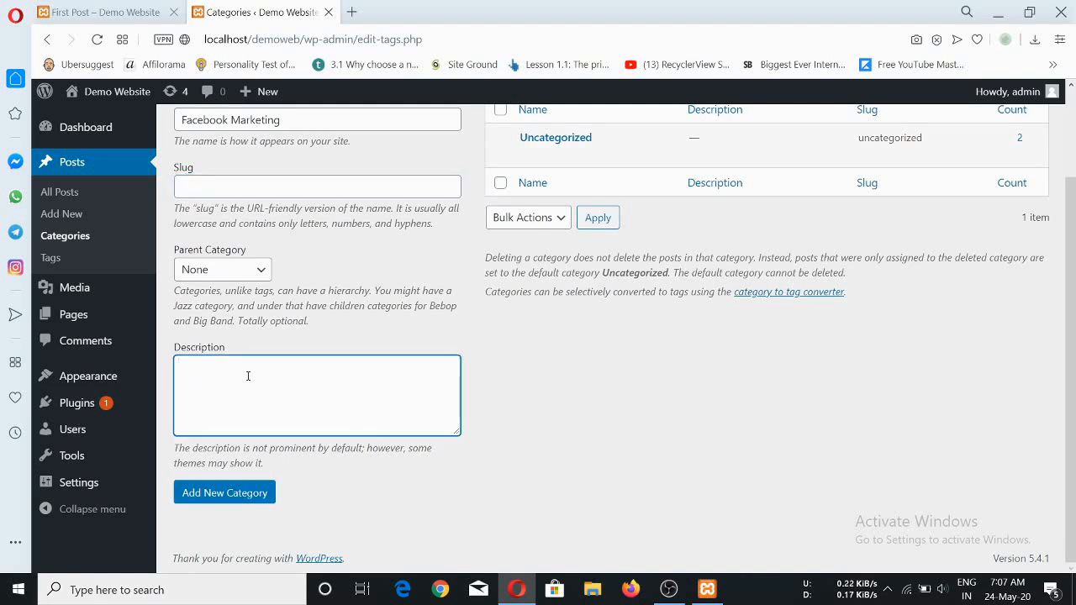
scroll(378, 397, "up", 1)
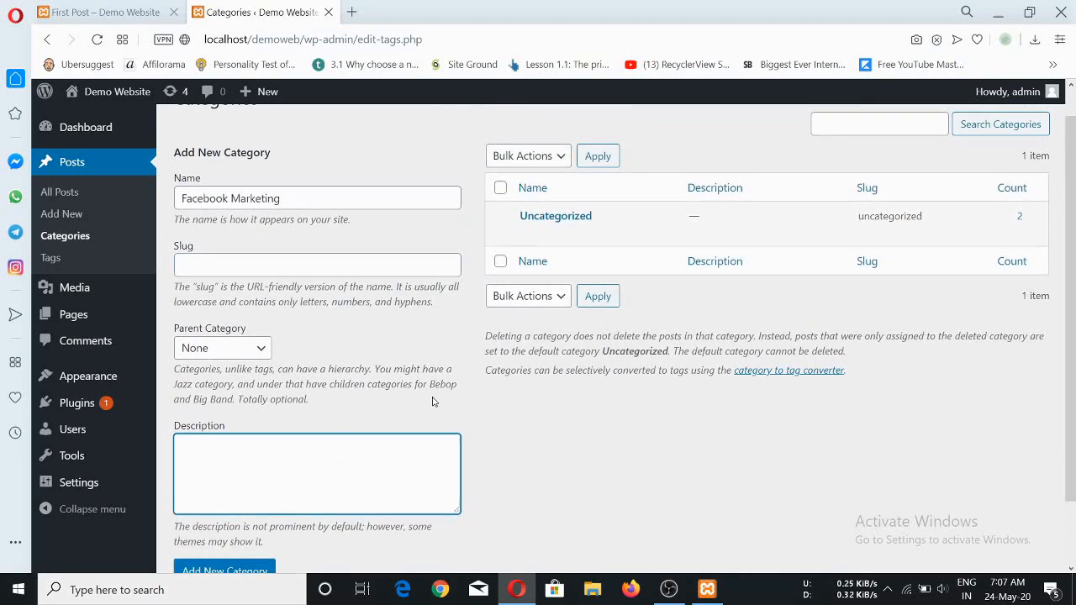
left_click(257, 353)
left_click(257, 352)
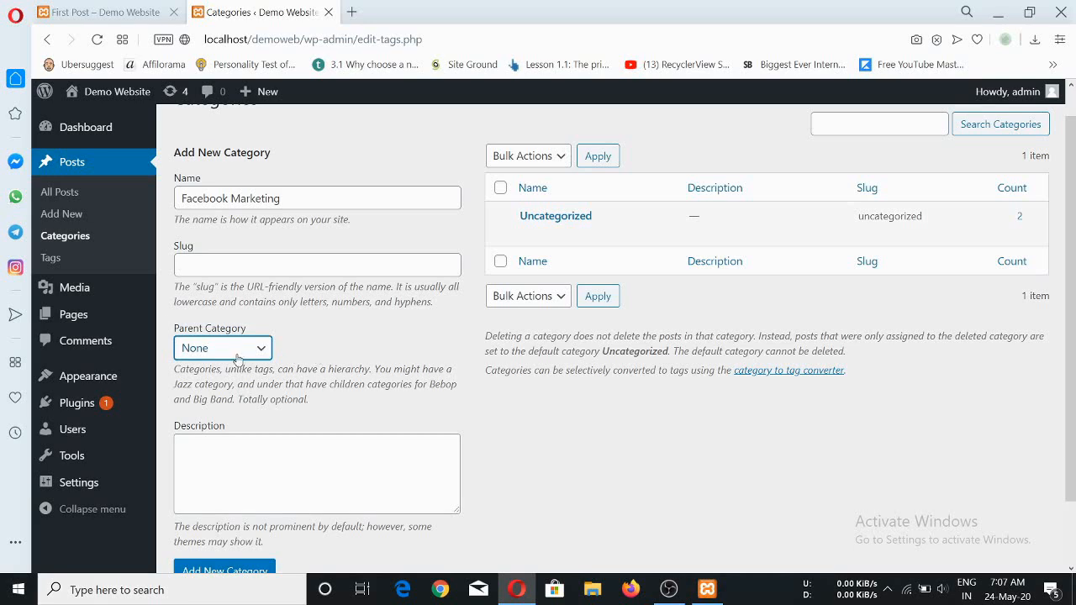
scroll(589, 412, "down", 1)
scroll(644, 392, "up", 1)
scroll(489, 383, "down", 1)
left_click(242, 493)
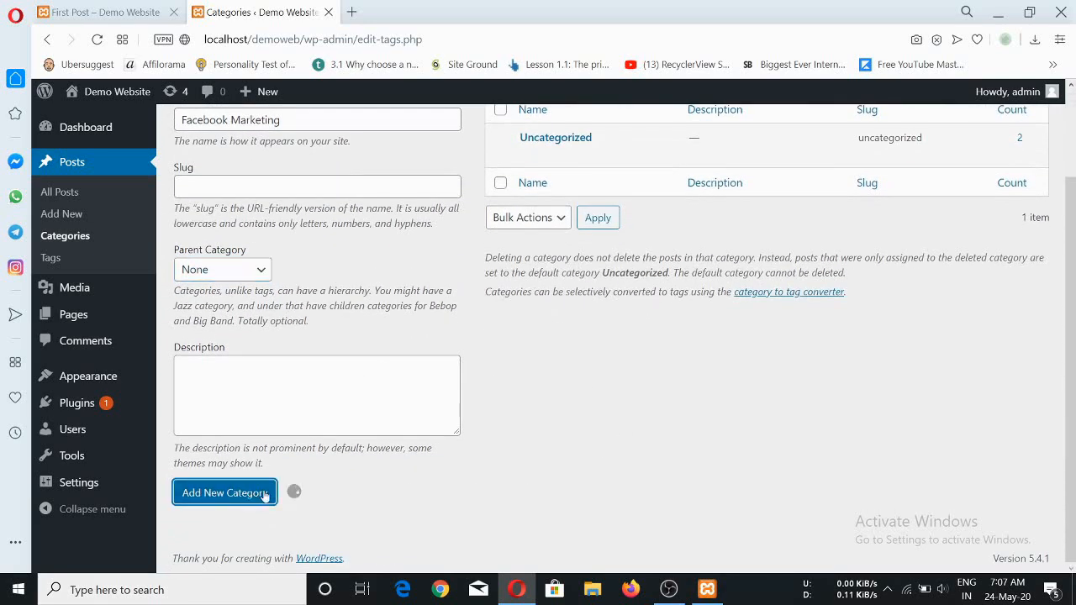
scroll(353, 315, "up", 2)
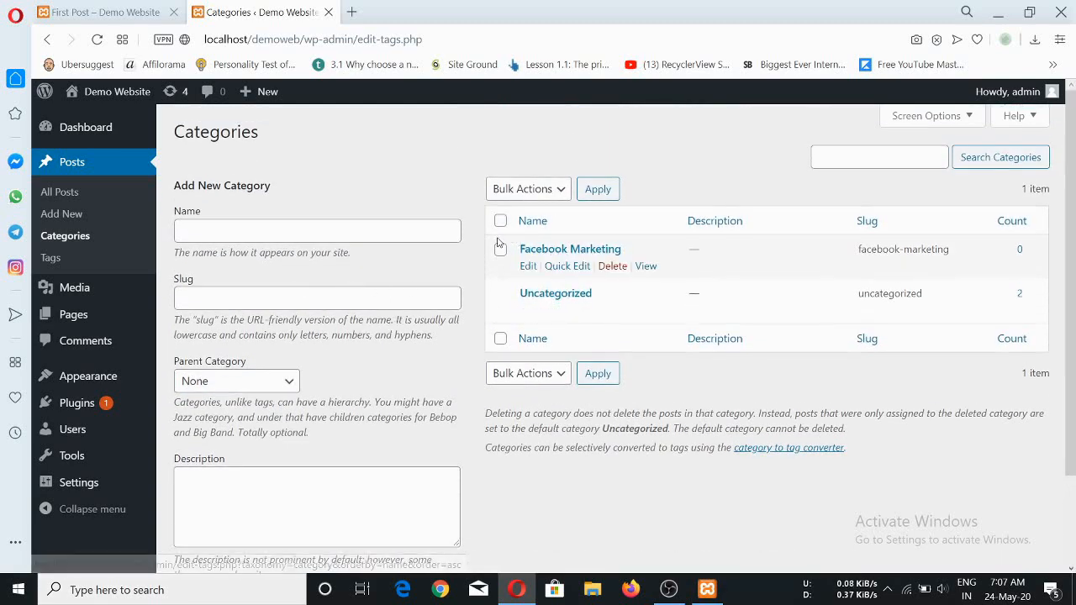
Reload the First Post page on the site and return to the categories page in the admin.
left_click(118, 11)
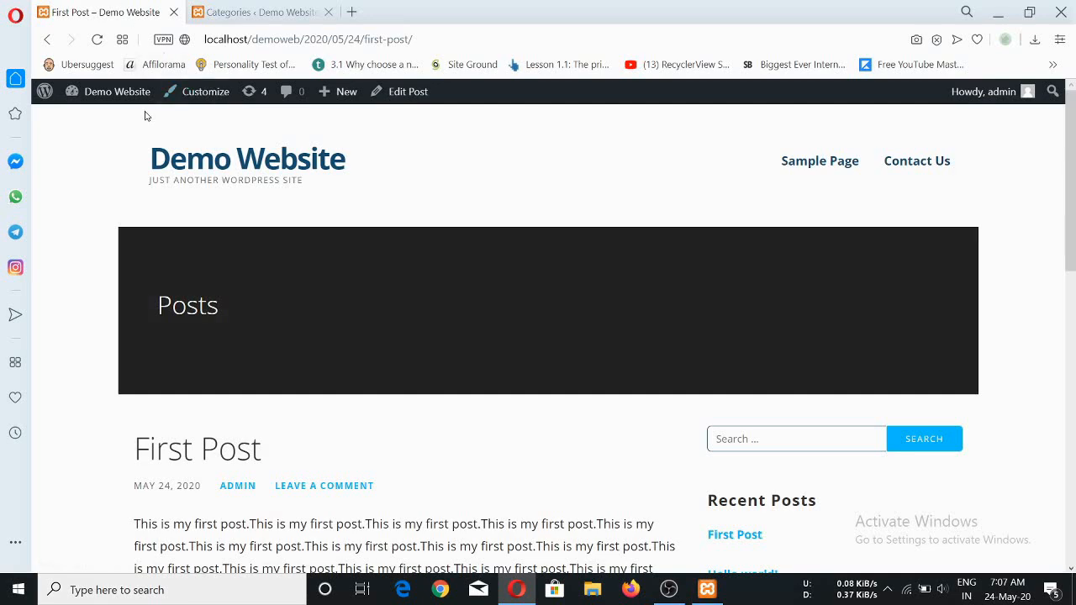
left_click(97, 40)
key("ctrl+Tab")
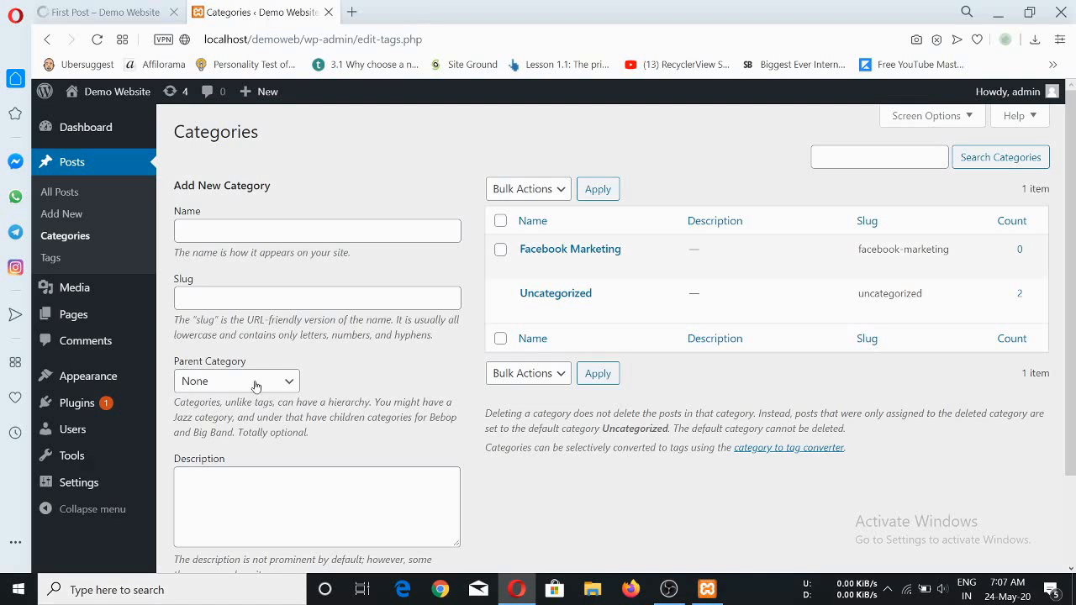
Open the site's menu editor and add the Facebook Marketing category to the menu.
mouse_move(91, 378)
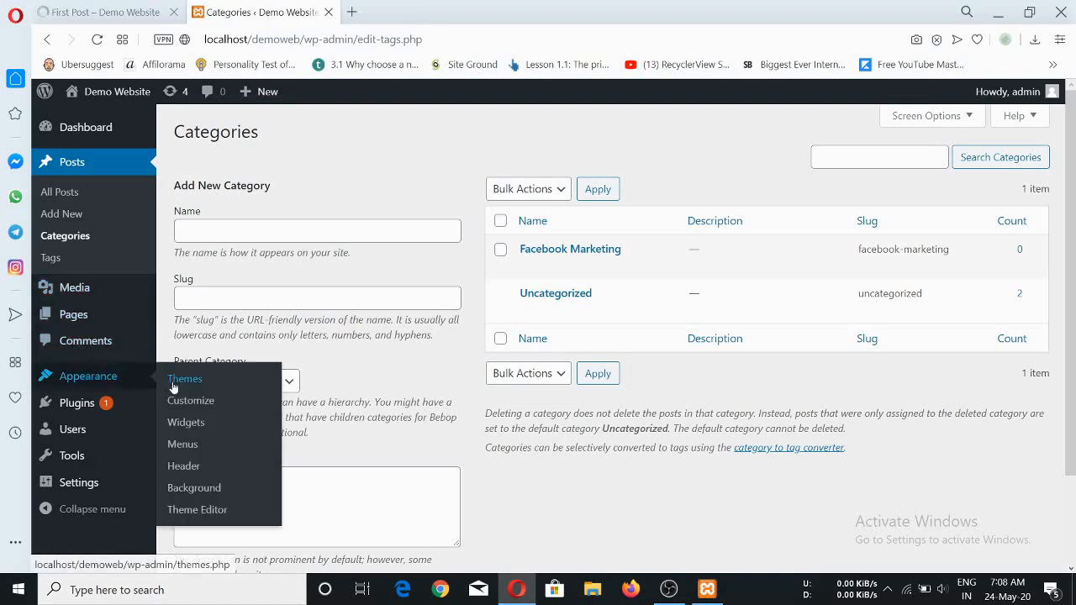
left_click(183, 445)
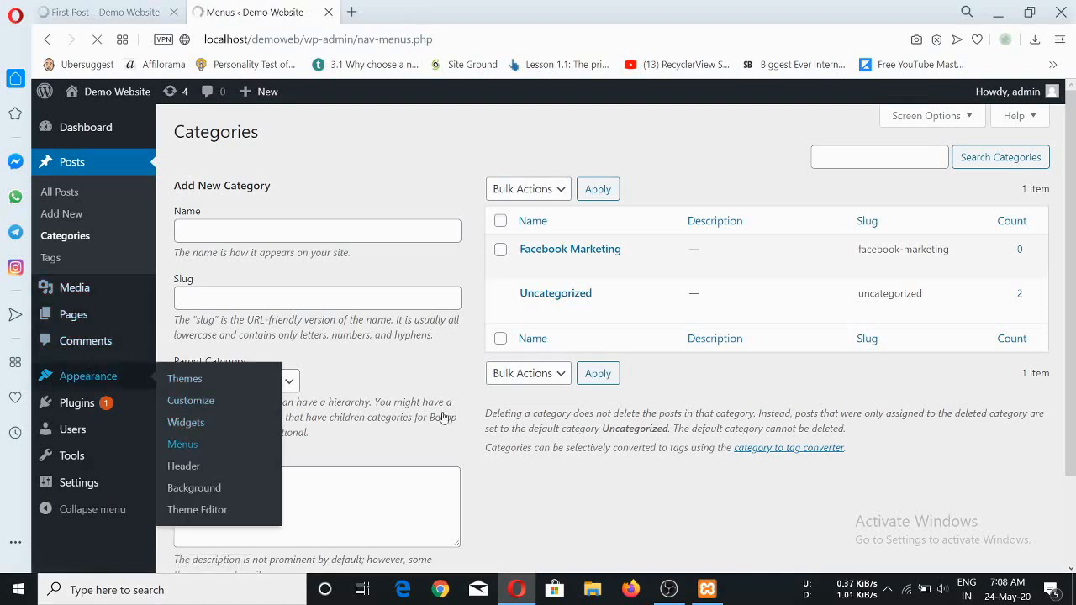
scroll(367, 379, "down", 2)
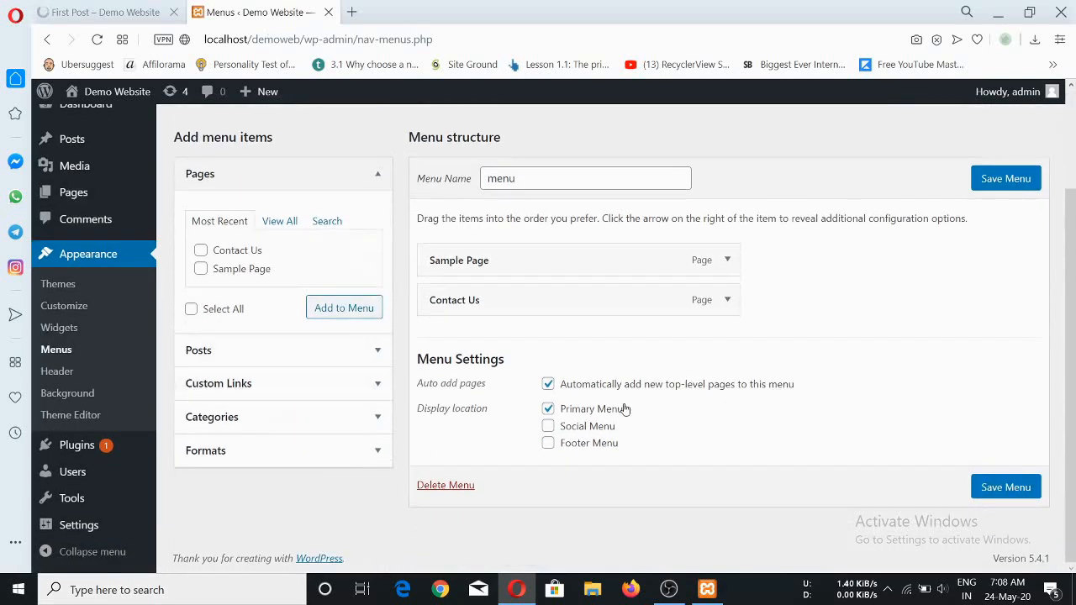
scroll(432, 336, "up", 1)
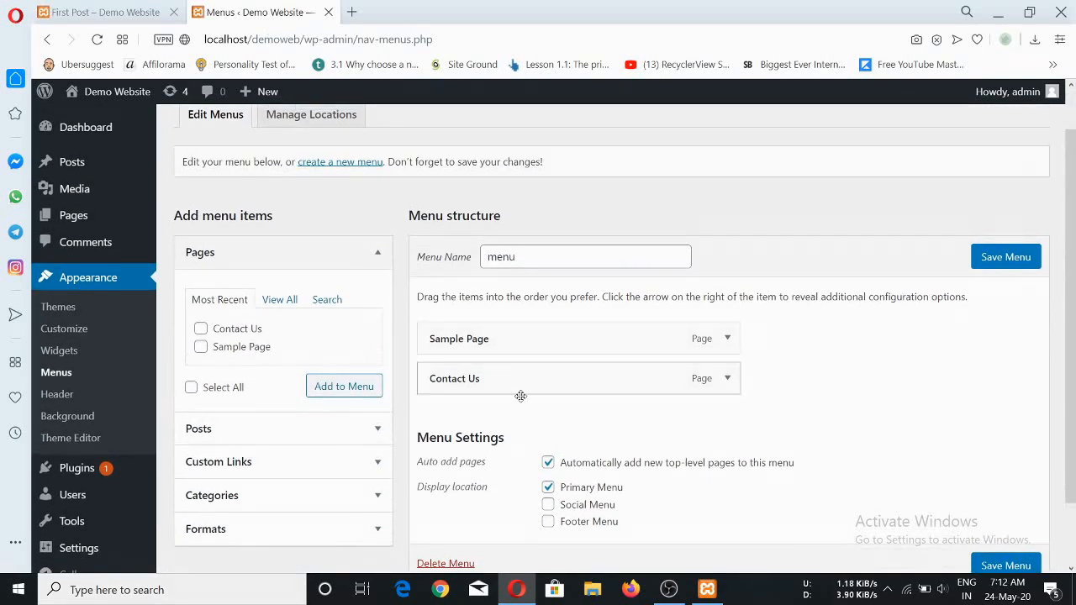
scroll(374, 427, "down", 1)
left_click(376, 419)
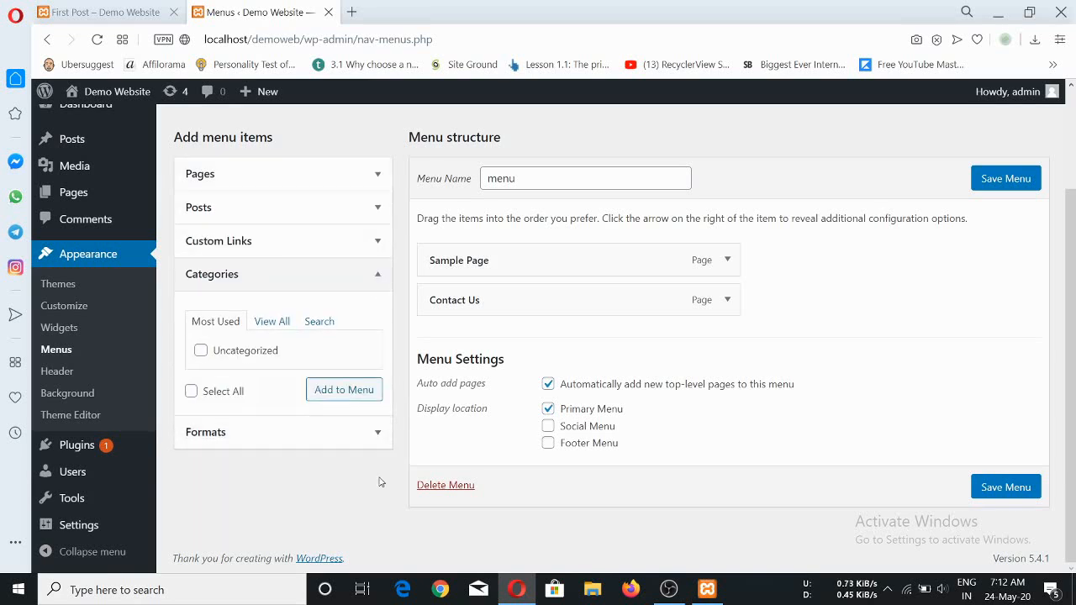
left_click(269, 322)
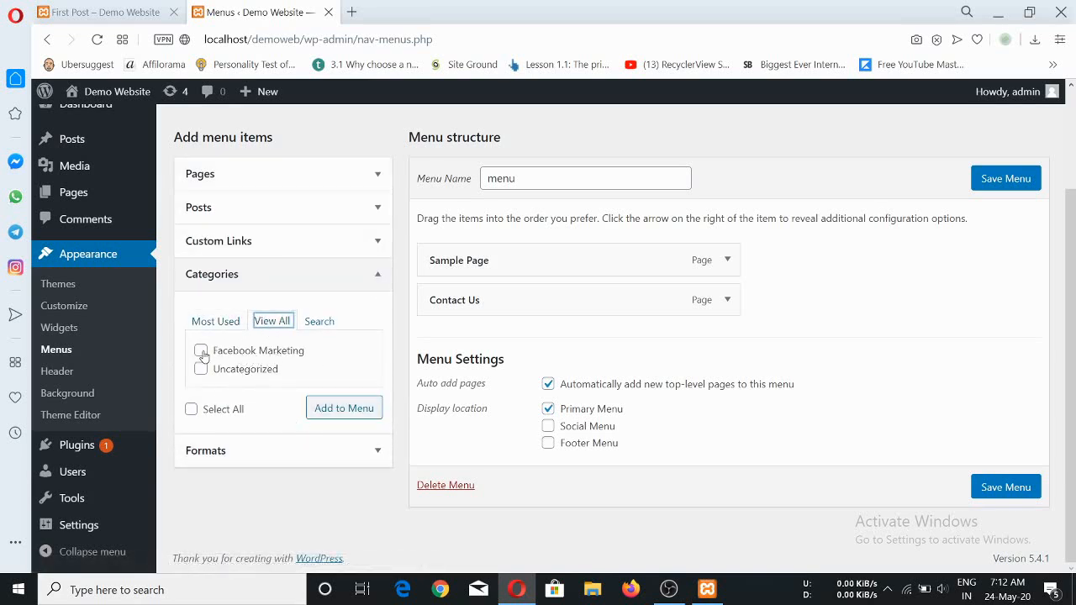
left_click(200, 351)
left_click(331, 410)
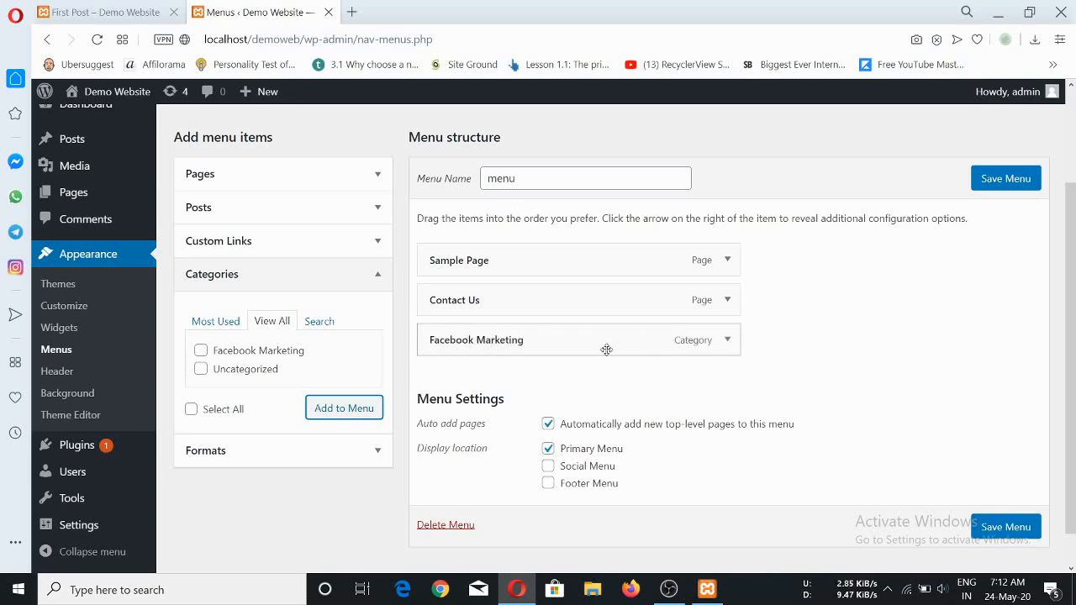
Nest the Facebook Marketing item as a sub item under Sample Page and save the menu.
left_click_drag(484, 345, 515, 302)
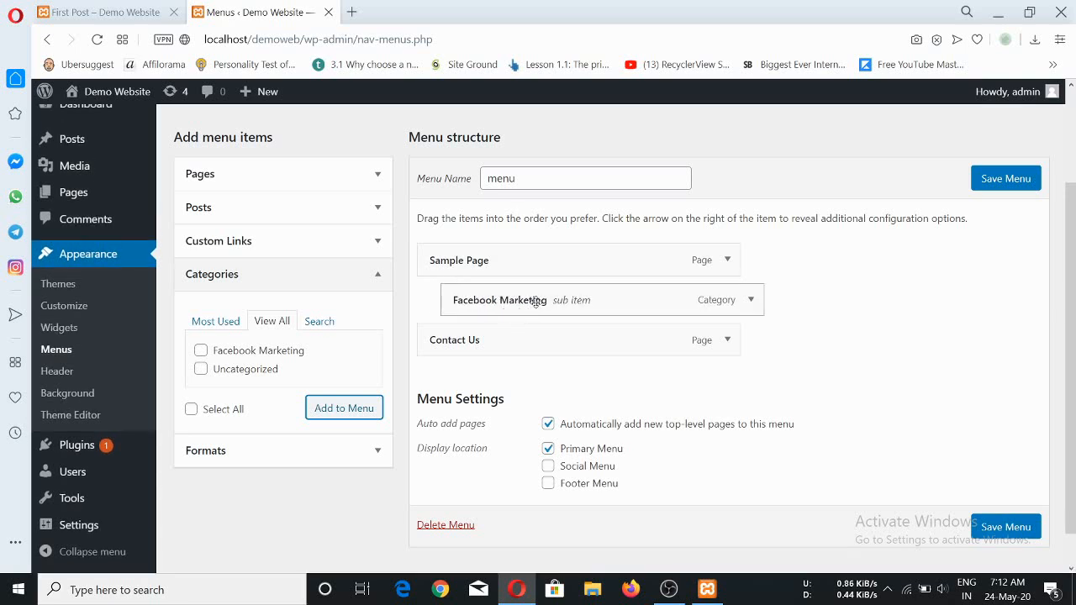
left_click(1020, 184)
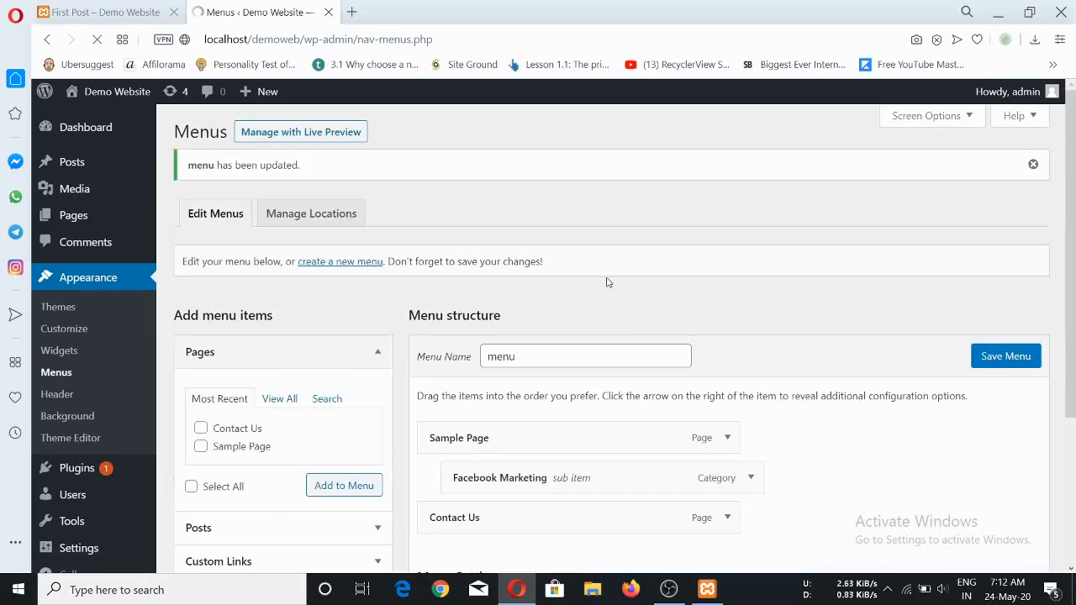
Reload the First Post page on the site and open the Facebook Marketing category nested under Sample Page to review its content.
left_click(100, 5)
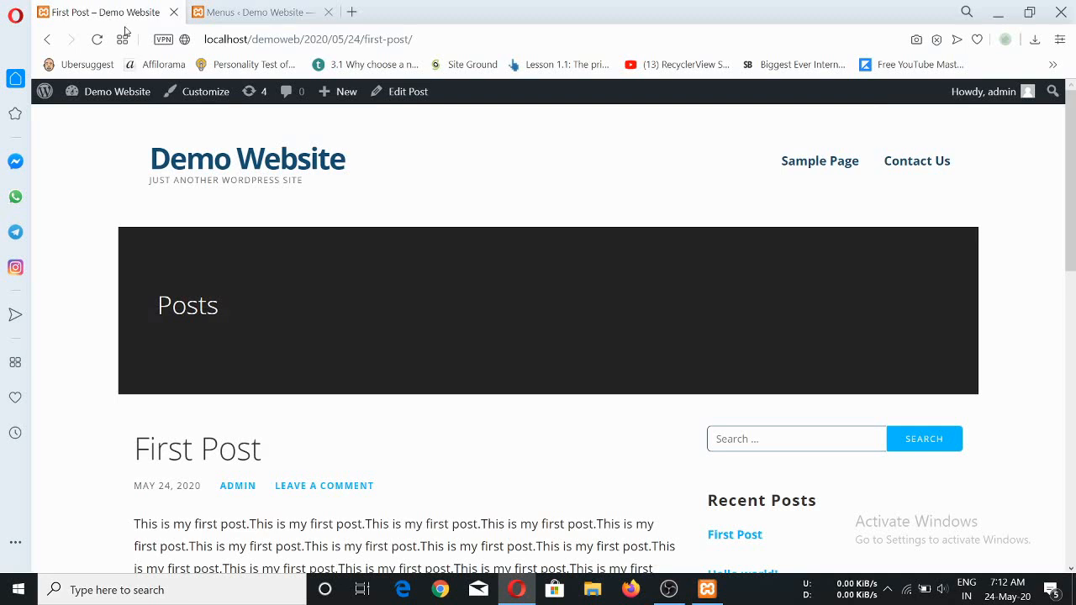
left_click(98, 40)
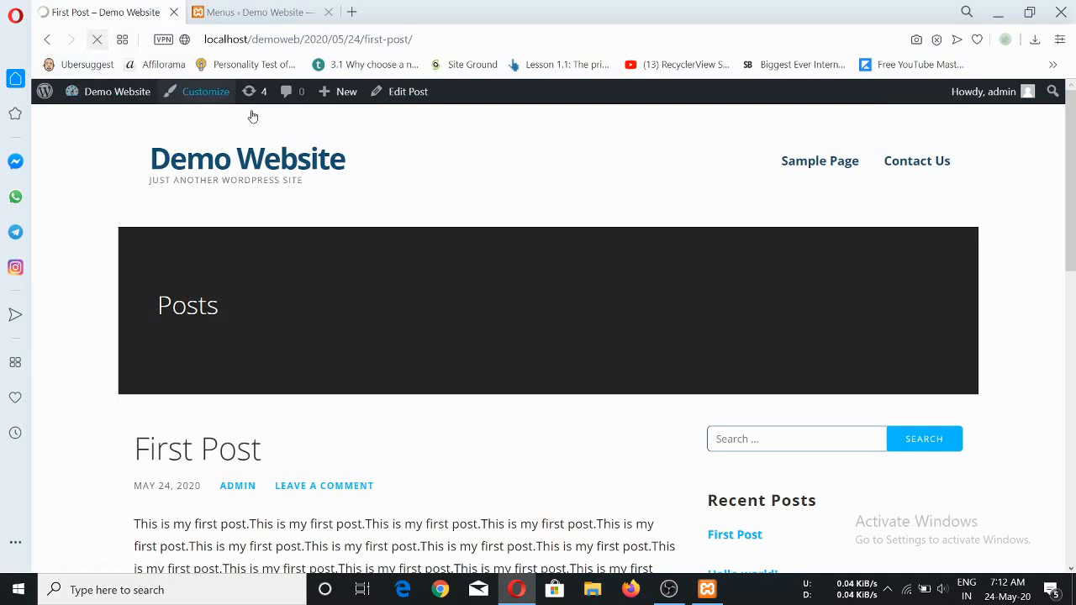
mouse_move(845, 167)
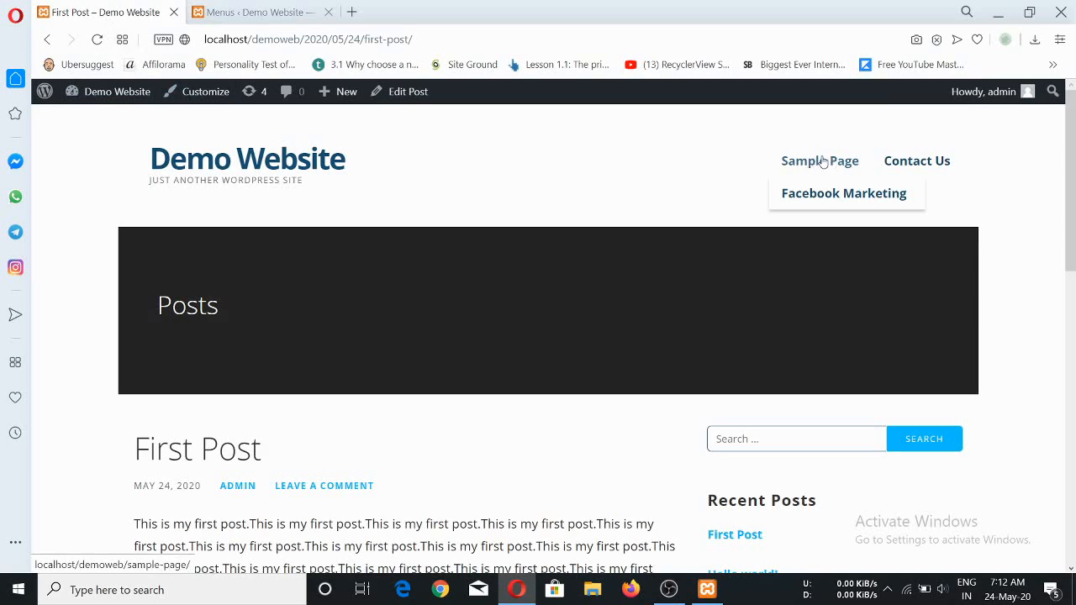
left_click(845, 197)
scroll(411, 373, "down", 3)
scroll(485, 408, "up", 3)
scroll(497, 344, "down", 2)
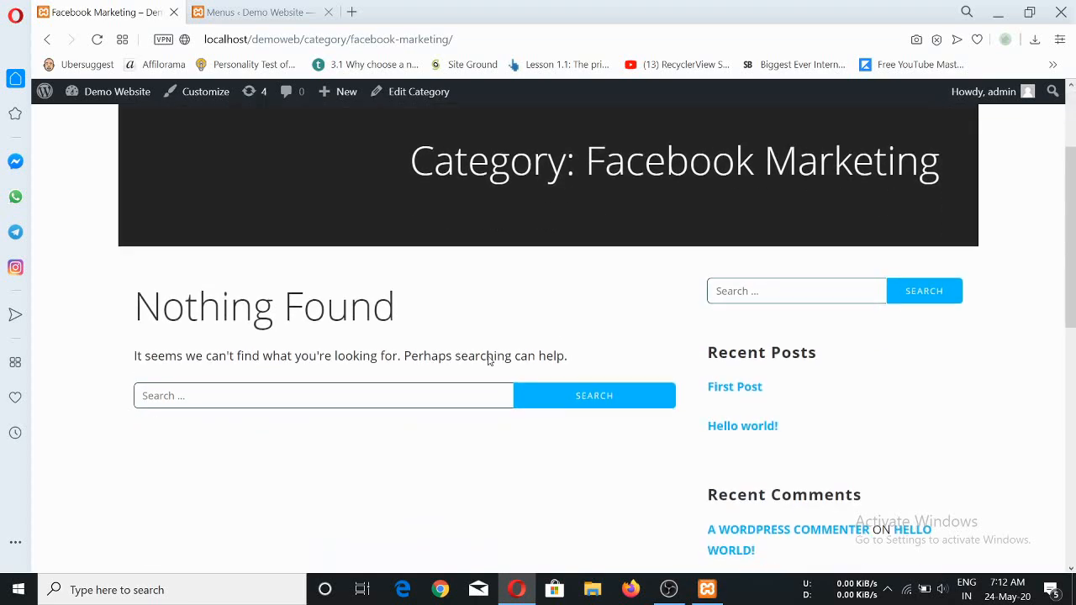
scroll(402, 355, "up", 2)
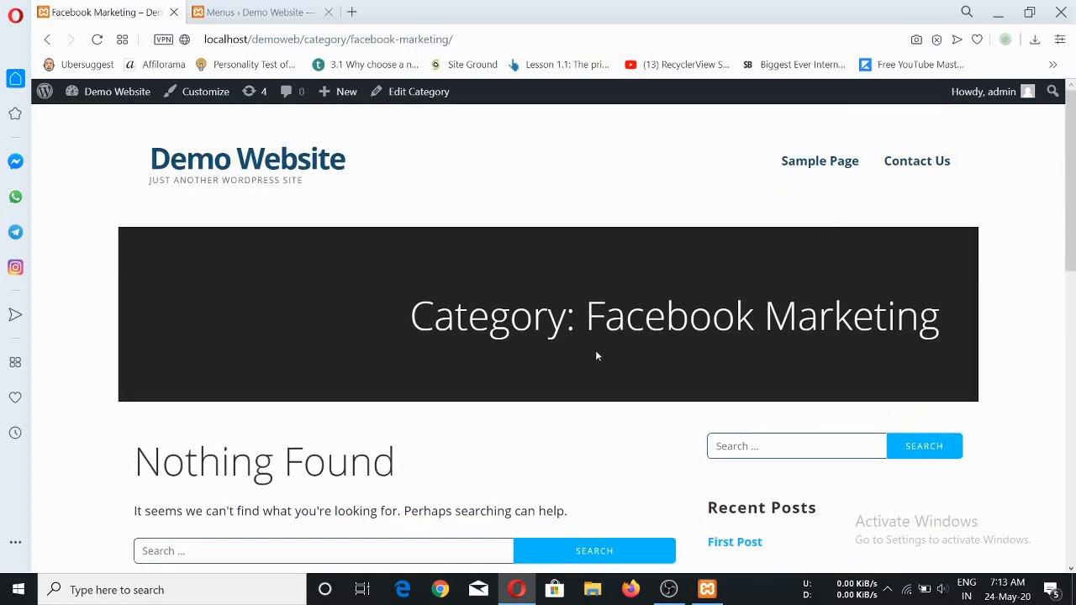
In the menu editor, move Facebook Marketing out from under Sample Page to the top level and save the menu.
left_click(316, 5)
scroll(472, 381, "down", 3)
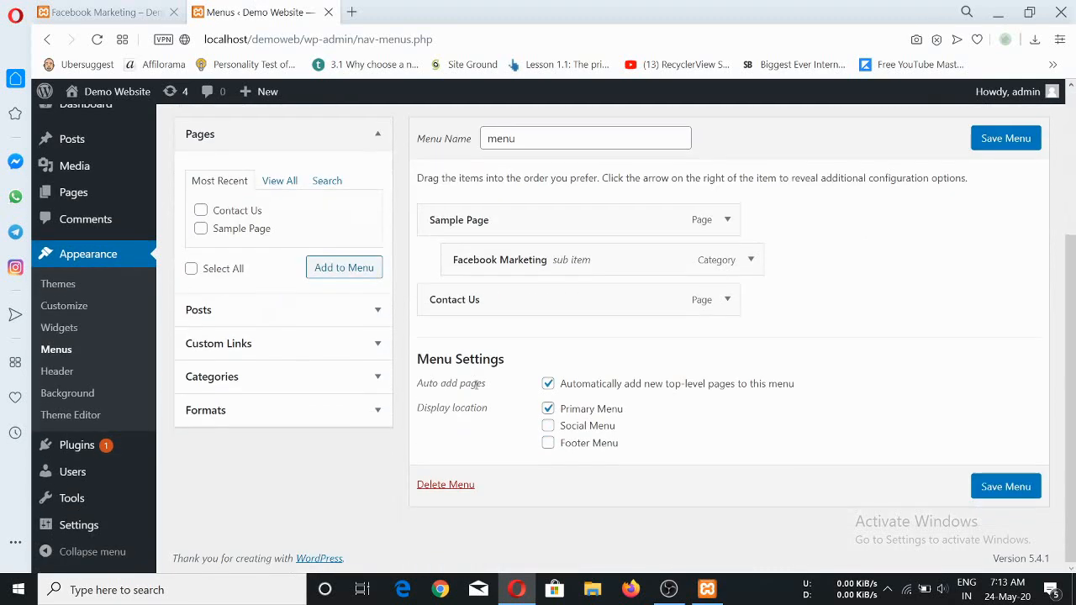
scroll(492, 338, "up", 1)
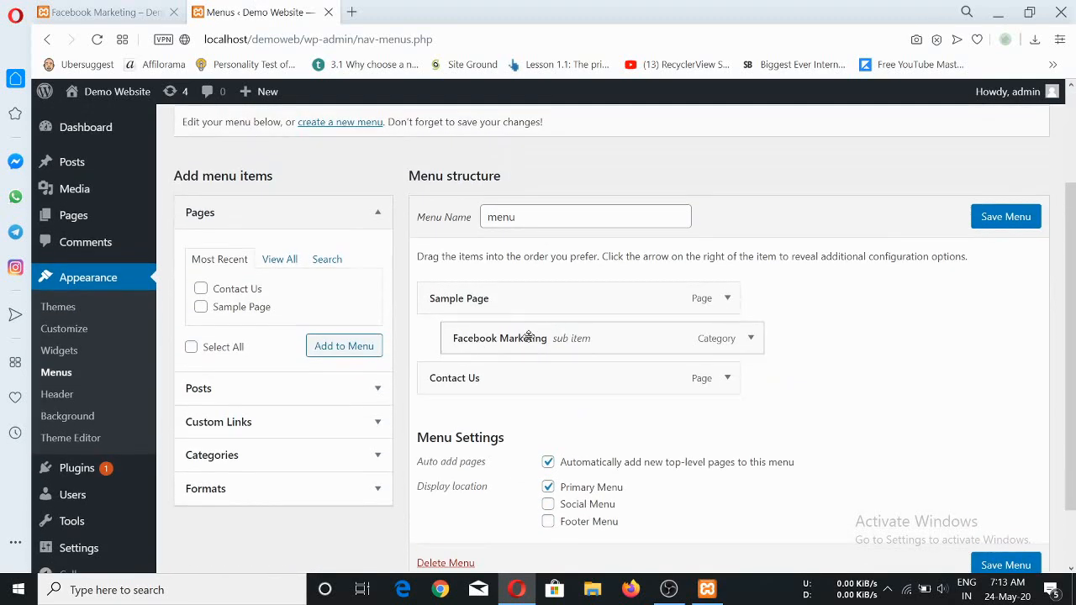
left_click_drag(518, 342, 494, 341)
left_click(992, 213)
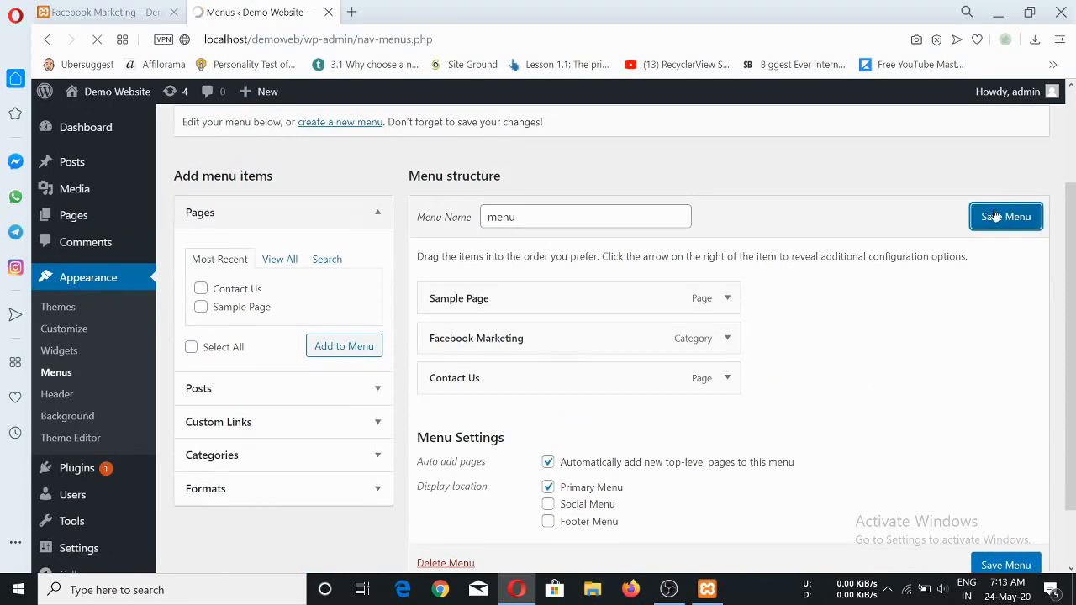
Reload the Facebook Marketing category page on the site and check the navigation menu and page content.
left_click(67, 10)
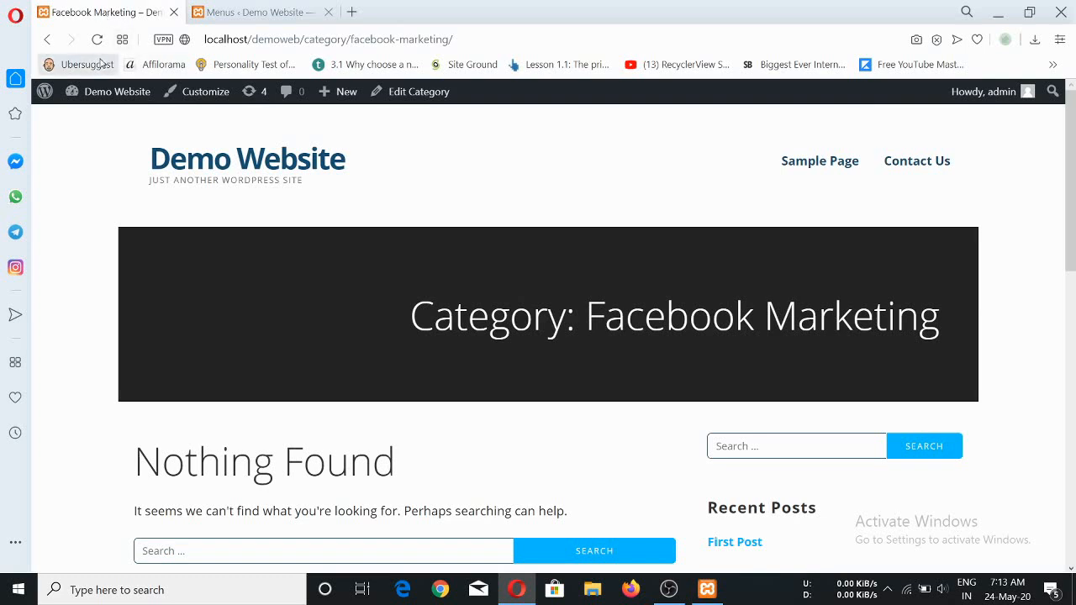
left_click(98, 40)
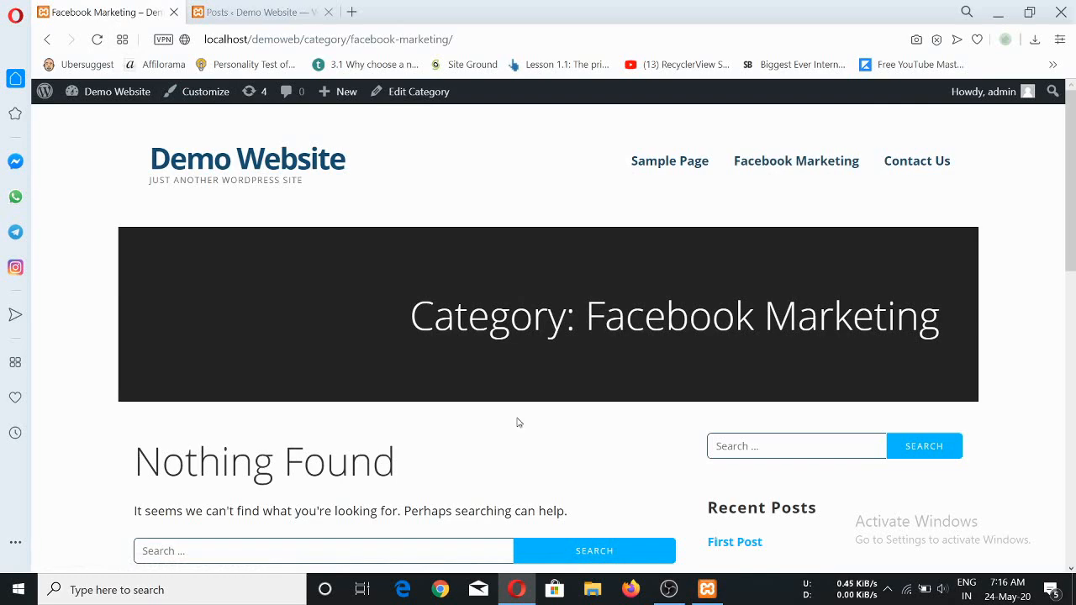
scroll(284, 395, "down", 3)
scroll(283, 395, "up", 3)
Quick-edit the published First Post in the posts list, assigning it to Facebook Marketing instead of Uncategorized, and update it.
left_click(271, 10)
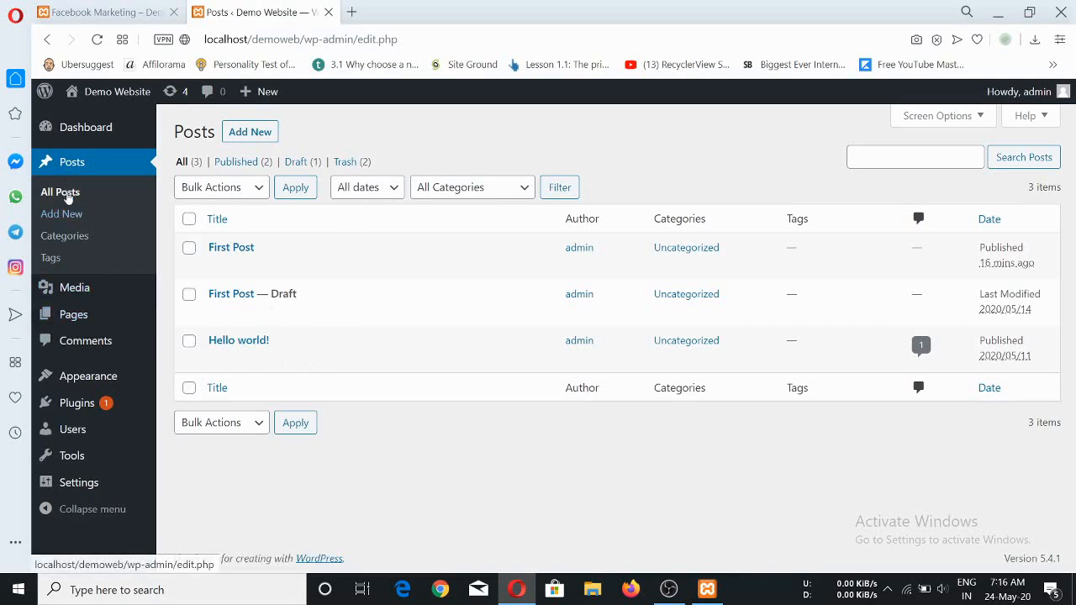
mouse_move(187, 249)
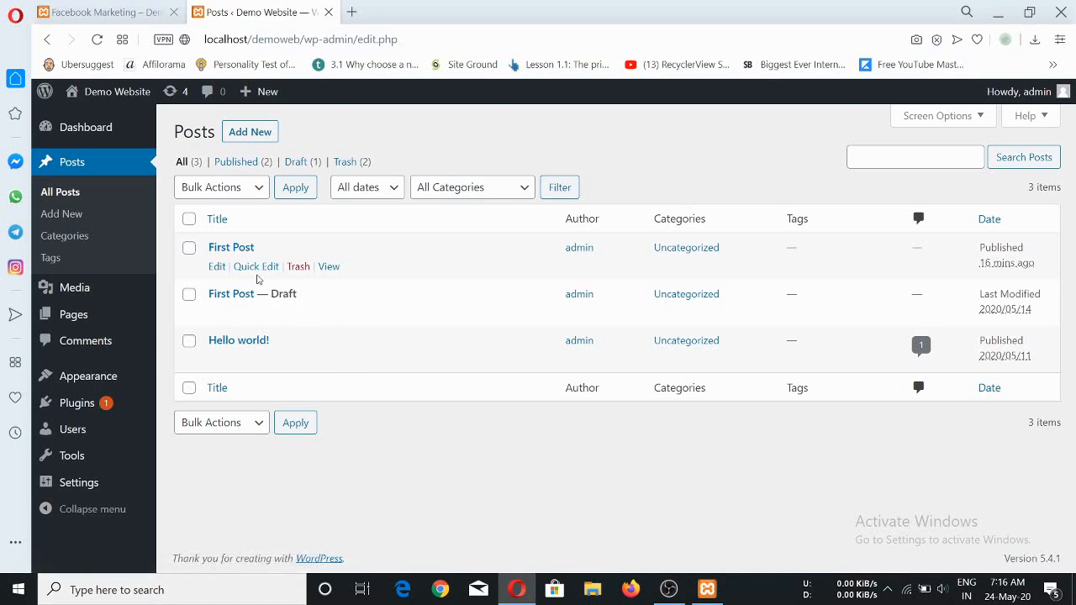
left_click(253, 267)
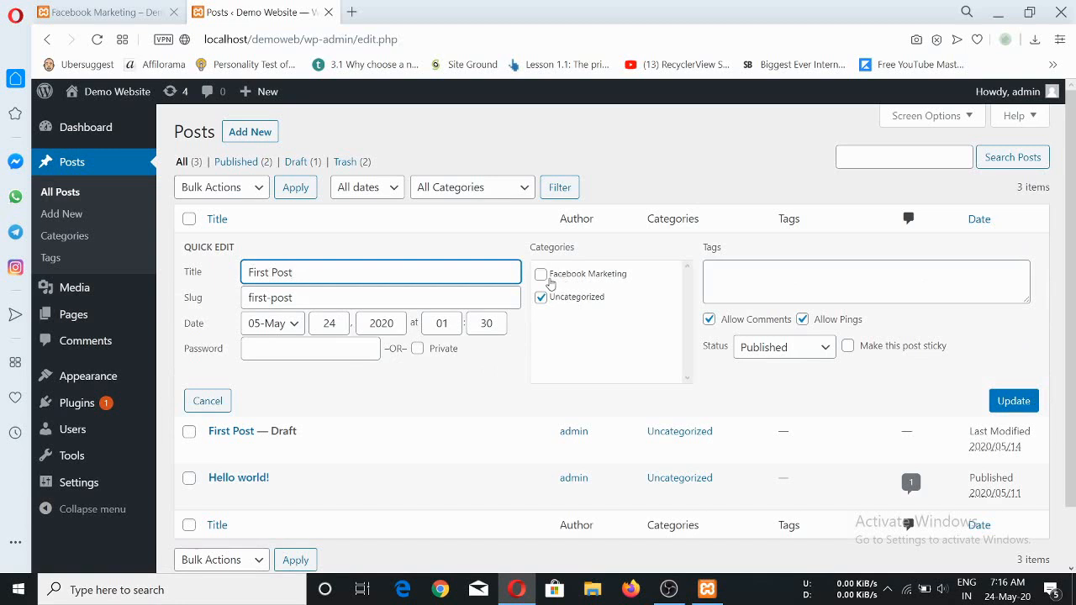
left_click(541, 276)
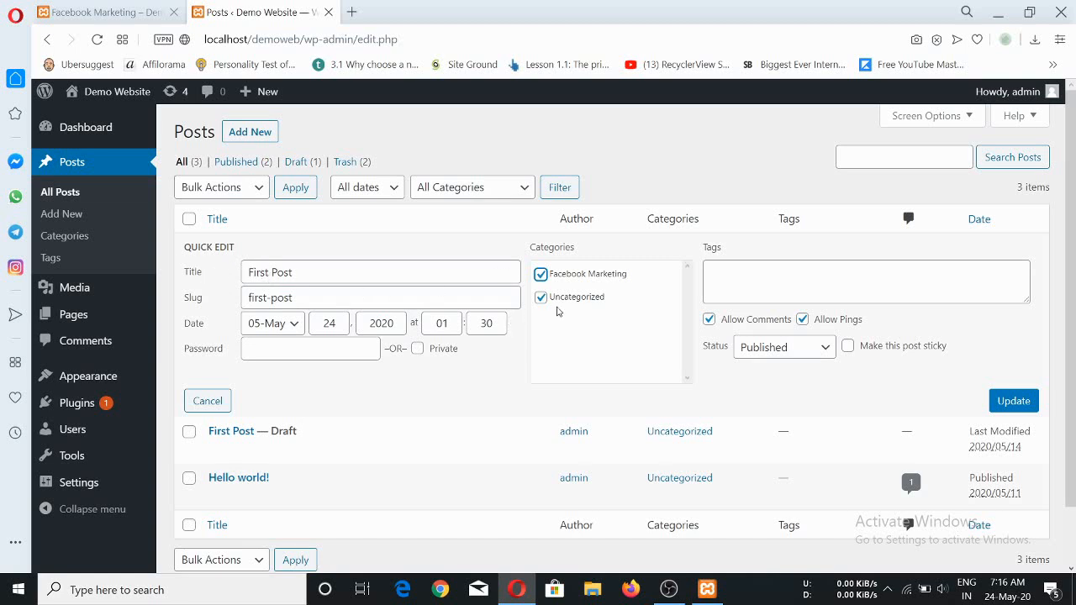
left_click(541, 298)
left_click(1013, 401)
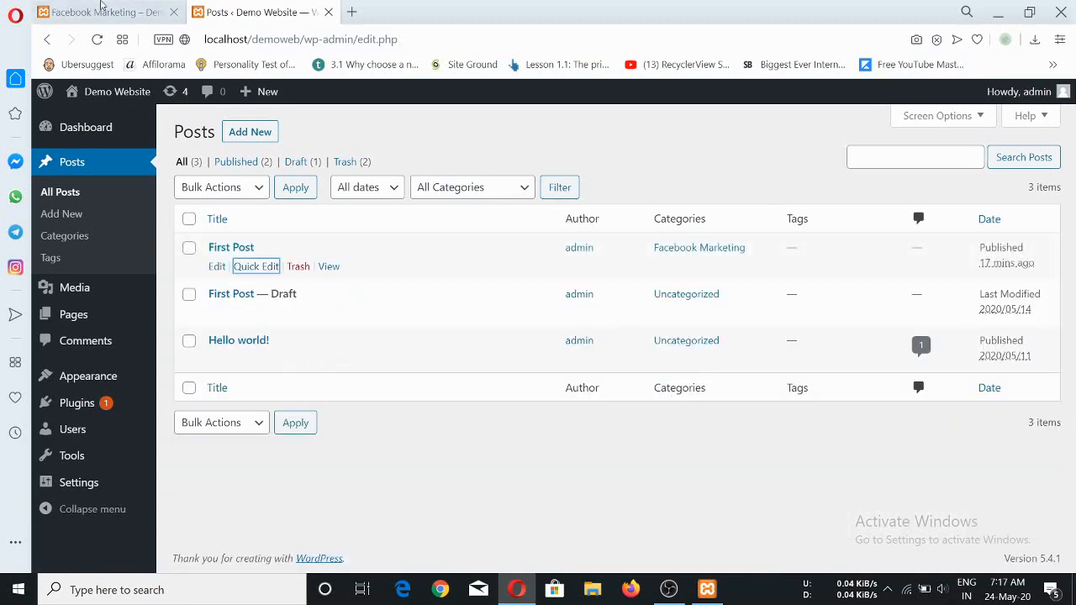
Return to the Facebook Marketing category page on the site, reload it and check its listed posts.
left_click(103, 12)
left_click(99, 41)
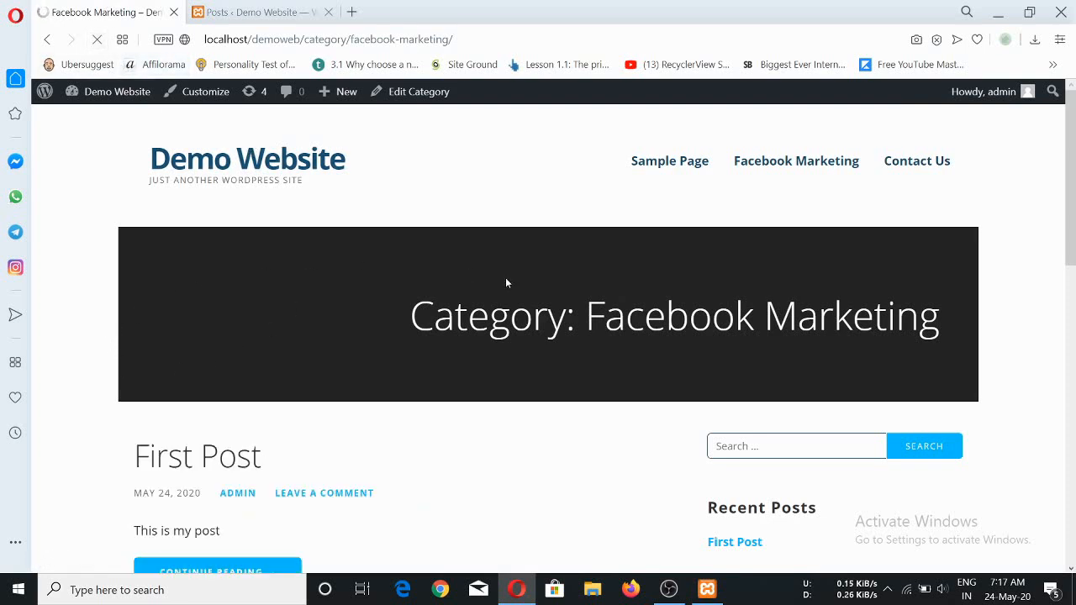
scroll(664, 342, "down", 2)
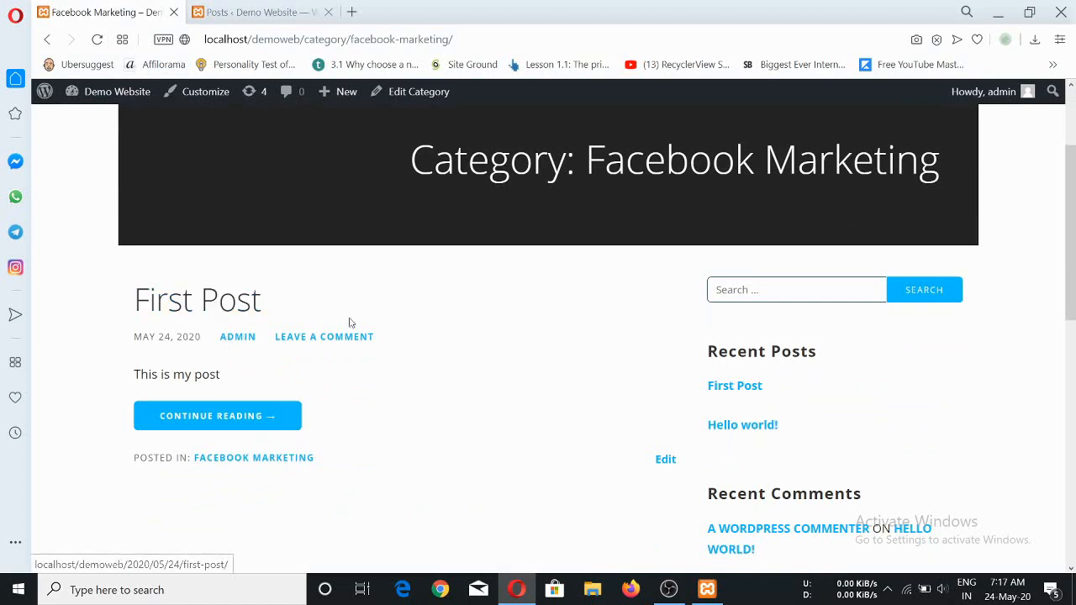
scroll(644, 340, "up", 2)
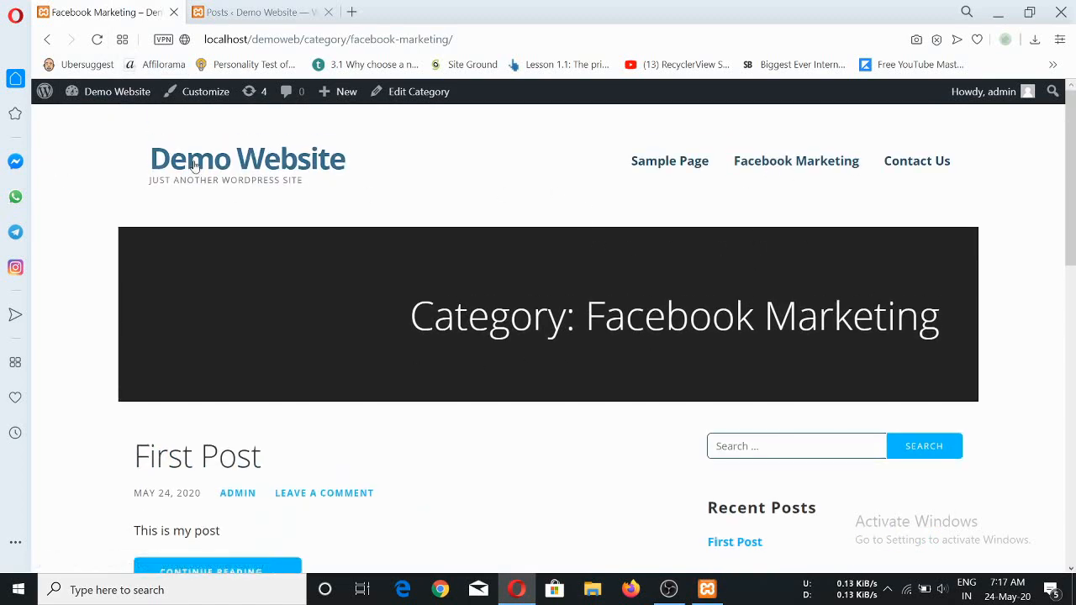
Open the demo site's home page and look through the posts and the categories they are filed under.
left_click(239, 164)
scroll(301, 339, "down", 3)
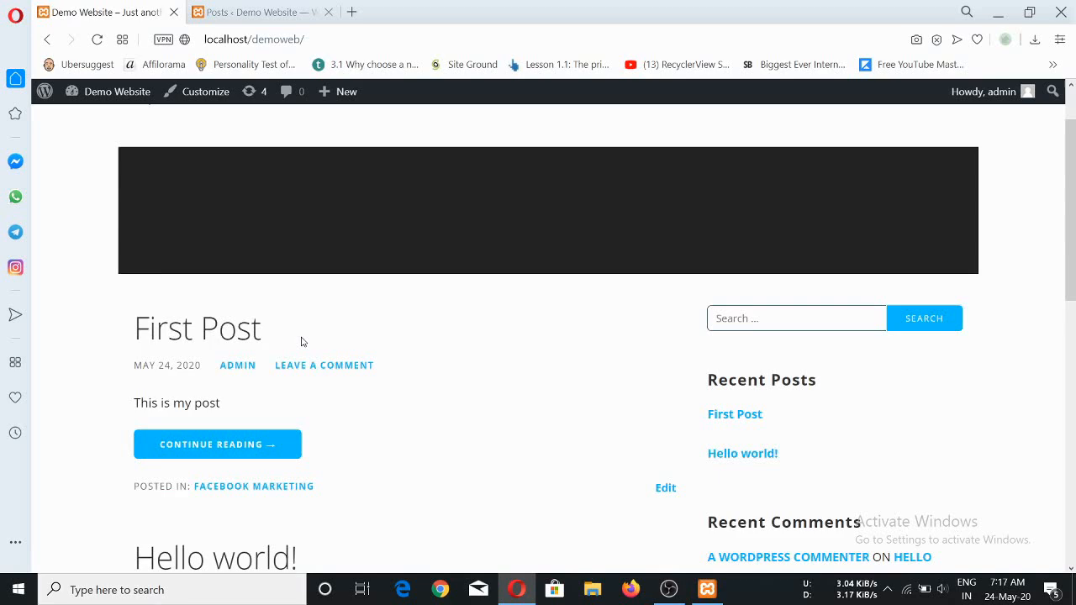
scroll(179, 273, "up", 1)
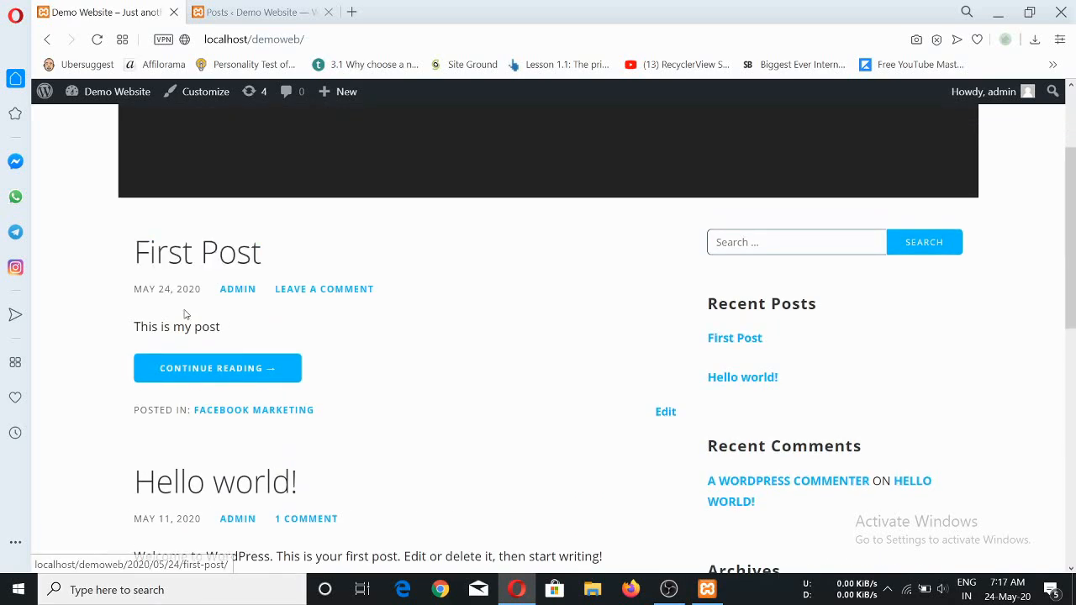
scroll(180, 300, "down", 2)
scroll(235, 356, "up", 4)
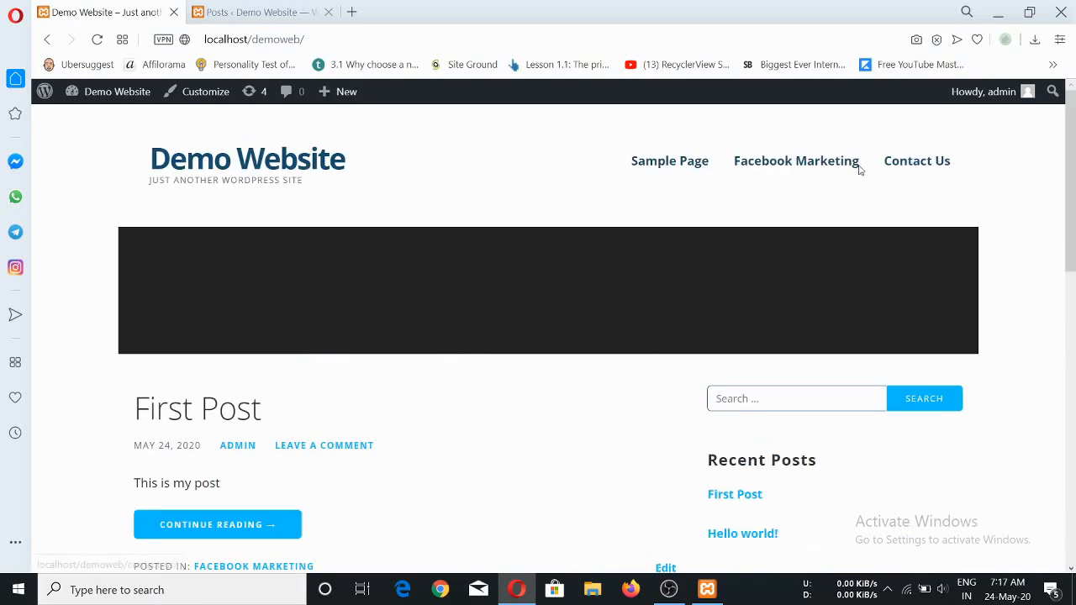
Open the Facebook Marketing category from the site's navigation menu and review the posts on its page.
left_click(817, 162)
scroll(461, 337, "down", 3)
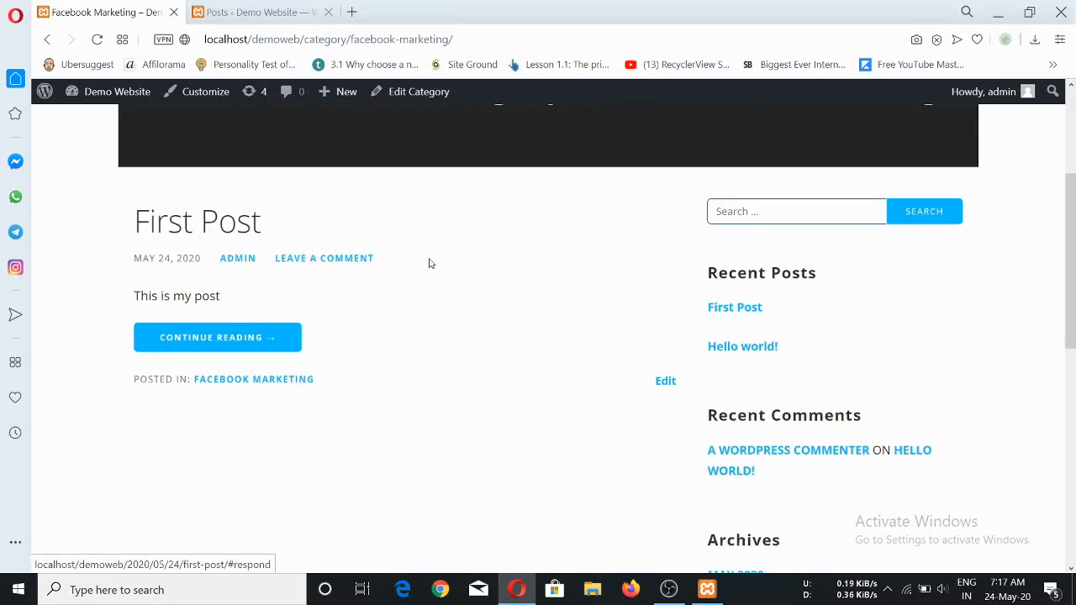
scroll(555, 286, "up", 2)
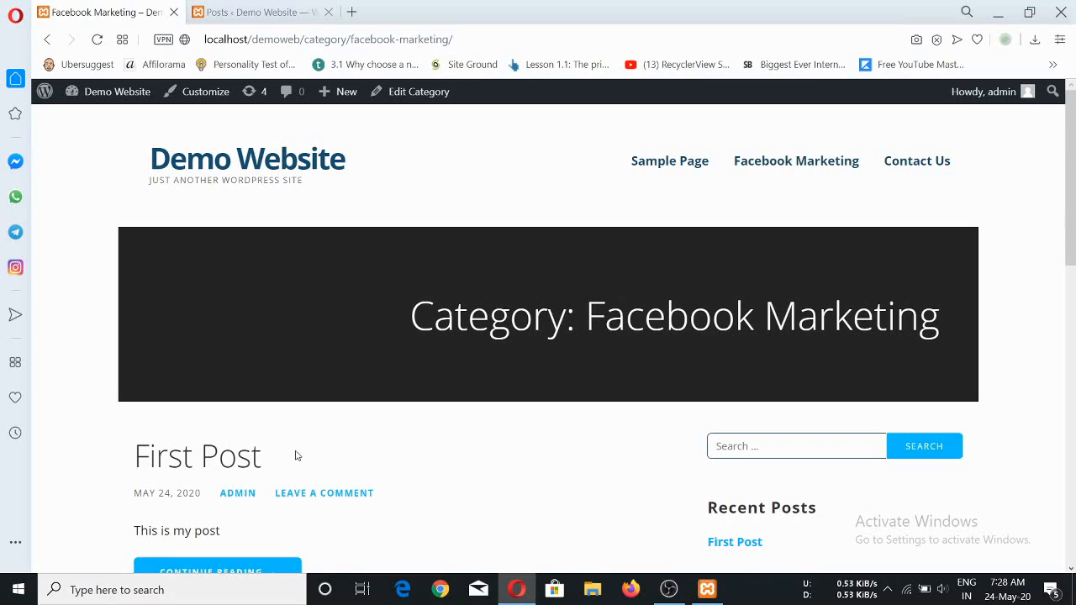
scroll(300, 399, "down", 3)
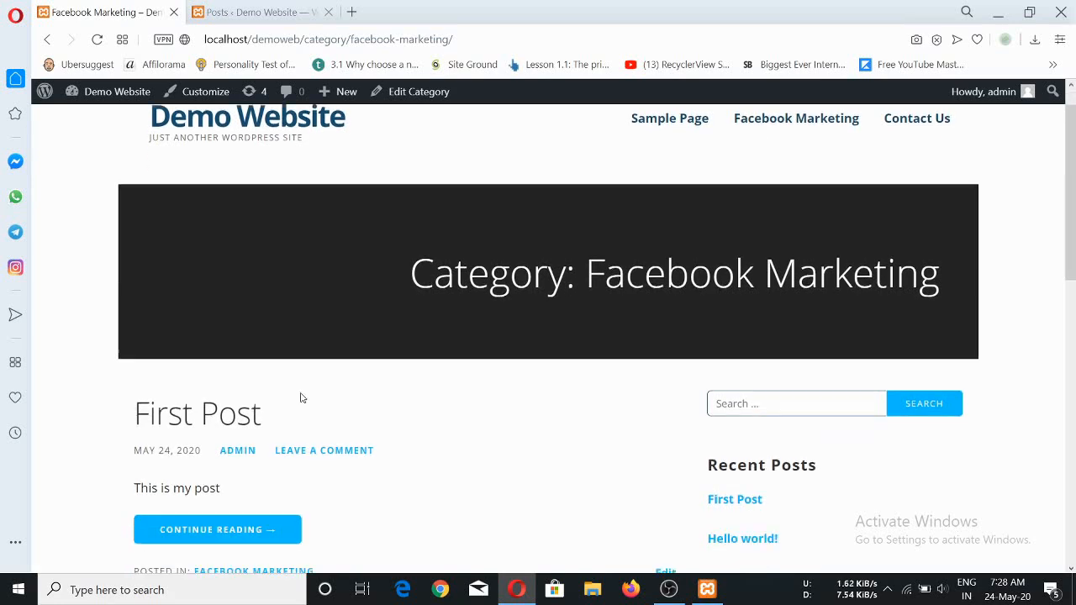
scroll(442, 345, "down", 3)
scroll(483, 327, "up", 5)
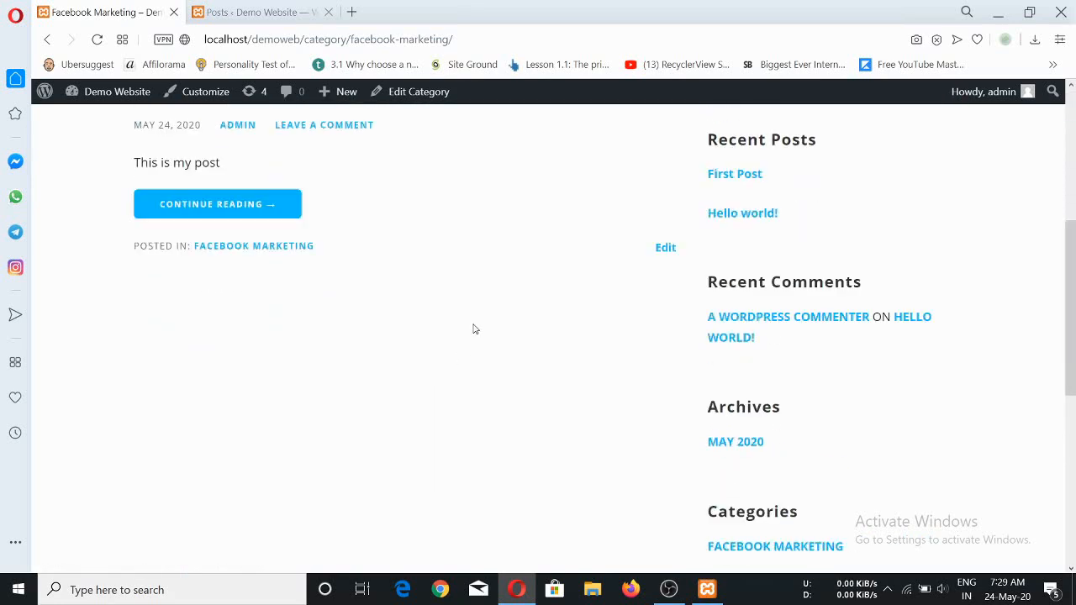
Open the Hello world! post for editing from the admin posts list, add the Facebook Marketing category and update the post.
left_click(258, 11)
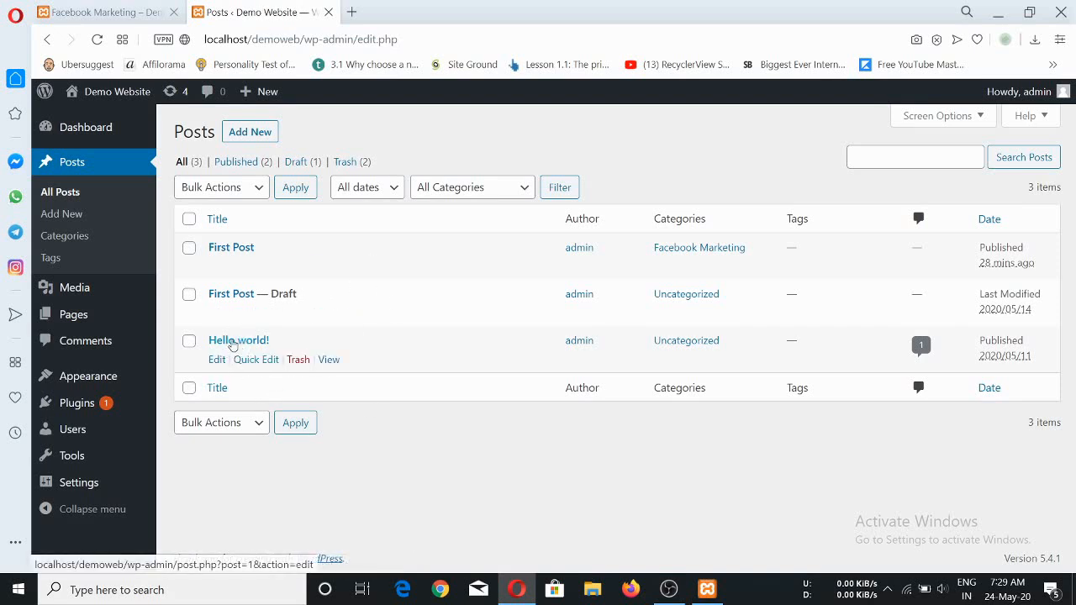
left_click(216, 364)
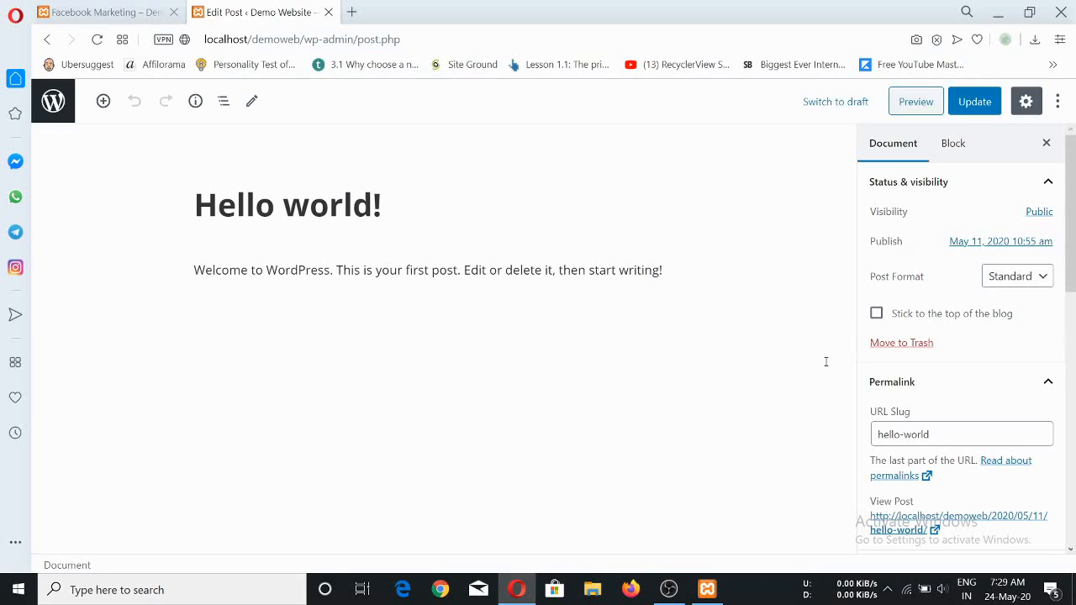
scroll(959, 334, "down", 2)
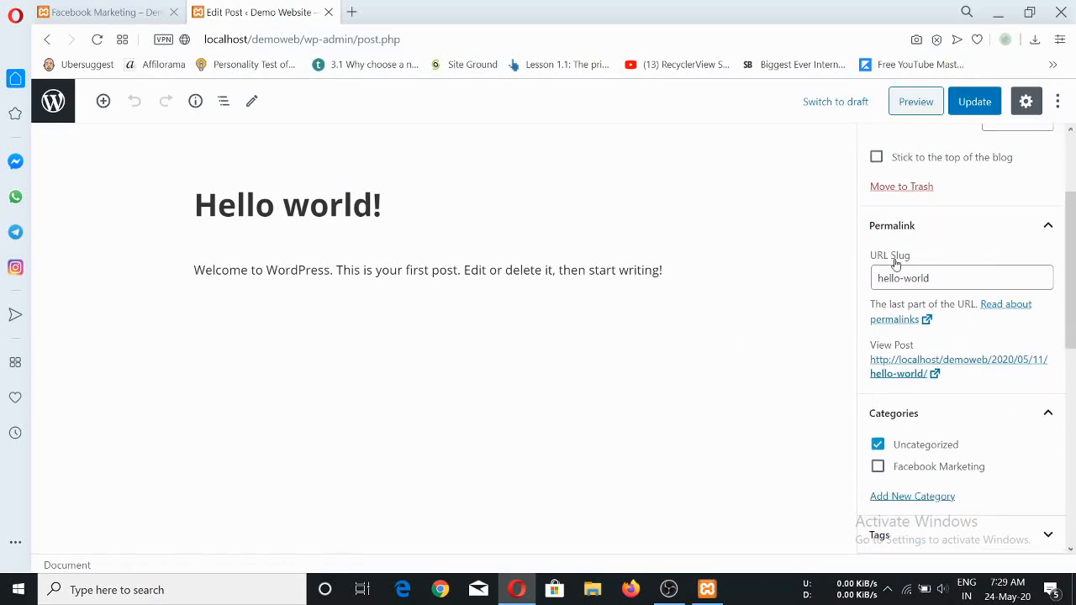
scroll(918, 412, "down", 1)
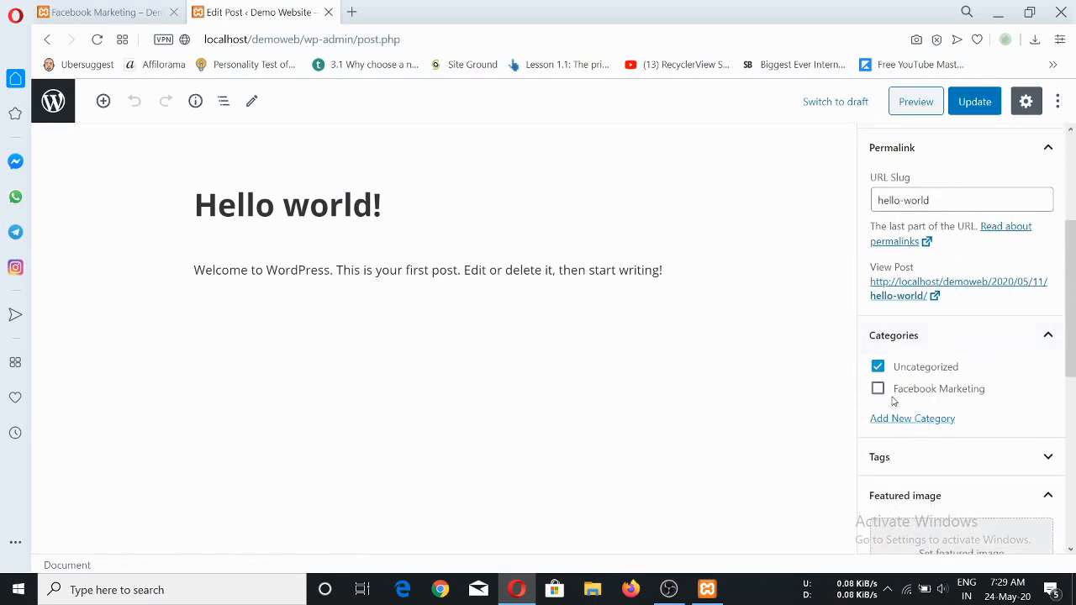
left_click(878, 389)
left_click(974, 102)
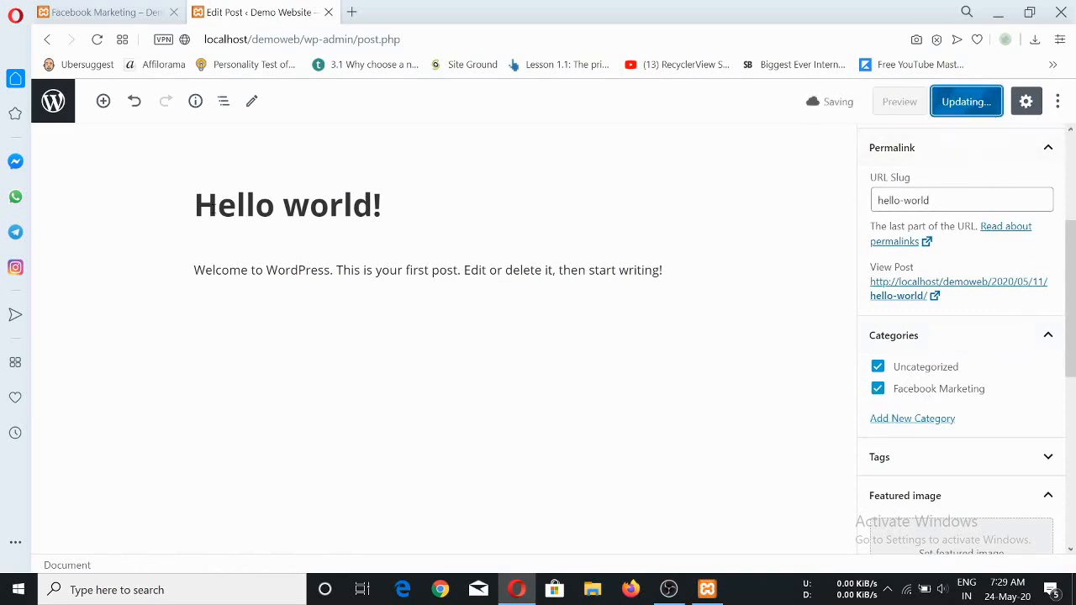
Reload the Facebook Marketing category page on the site and check it for the Hello world! post.
left_click(125, 12)
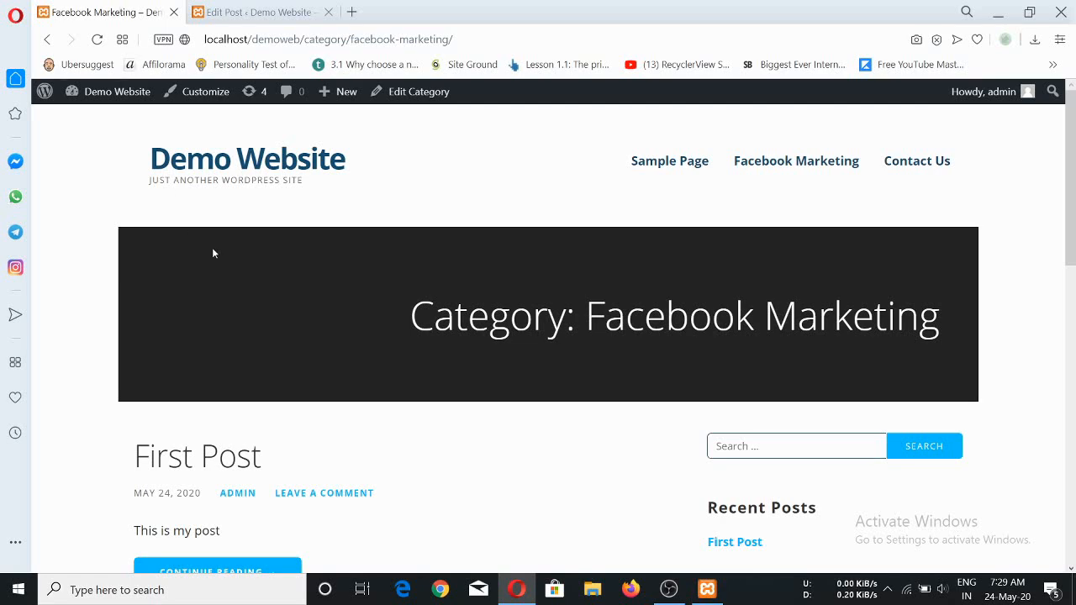
left_click(97, 40)
scroll(415, 335, "down", 6)
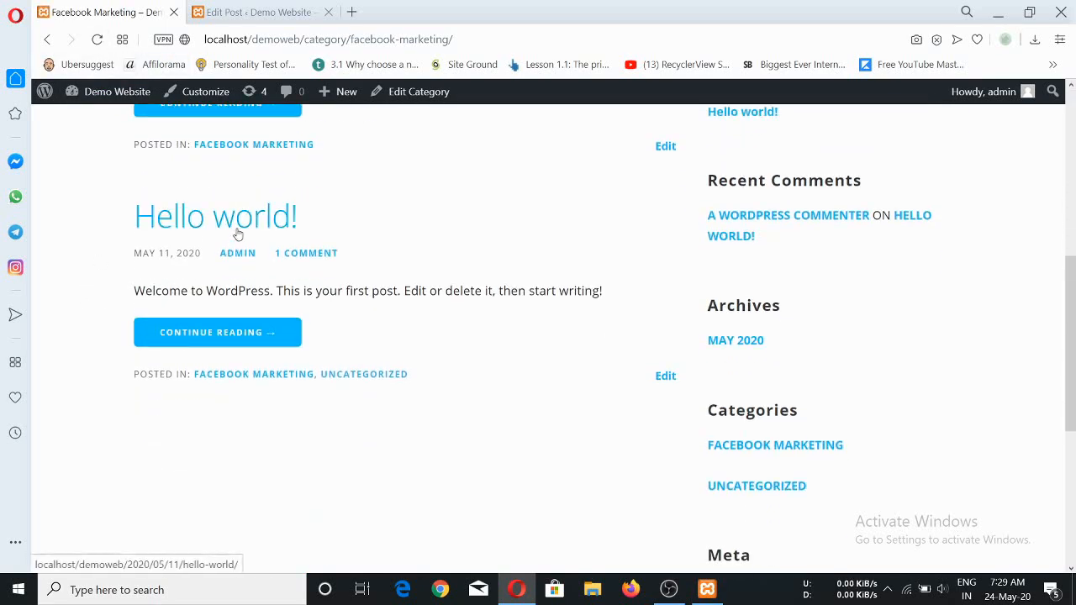
scroll(277, 320, "up", 2)
scroll(445, 379, "up", 4)
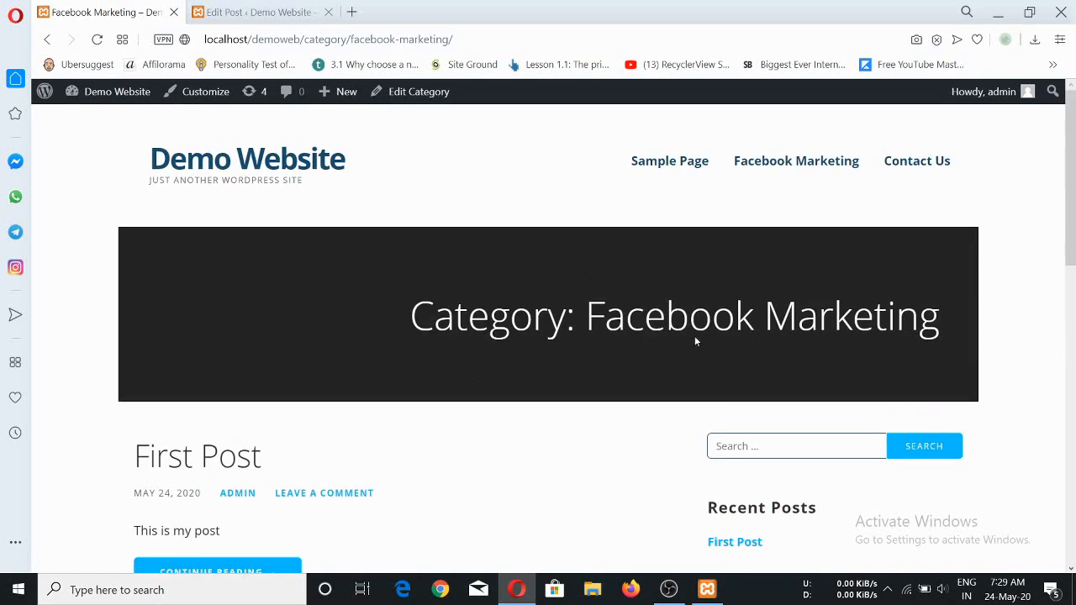